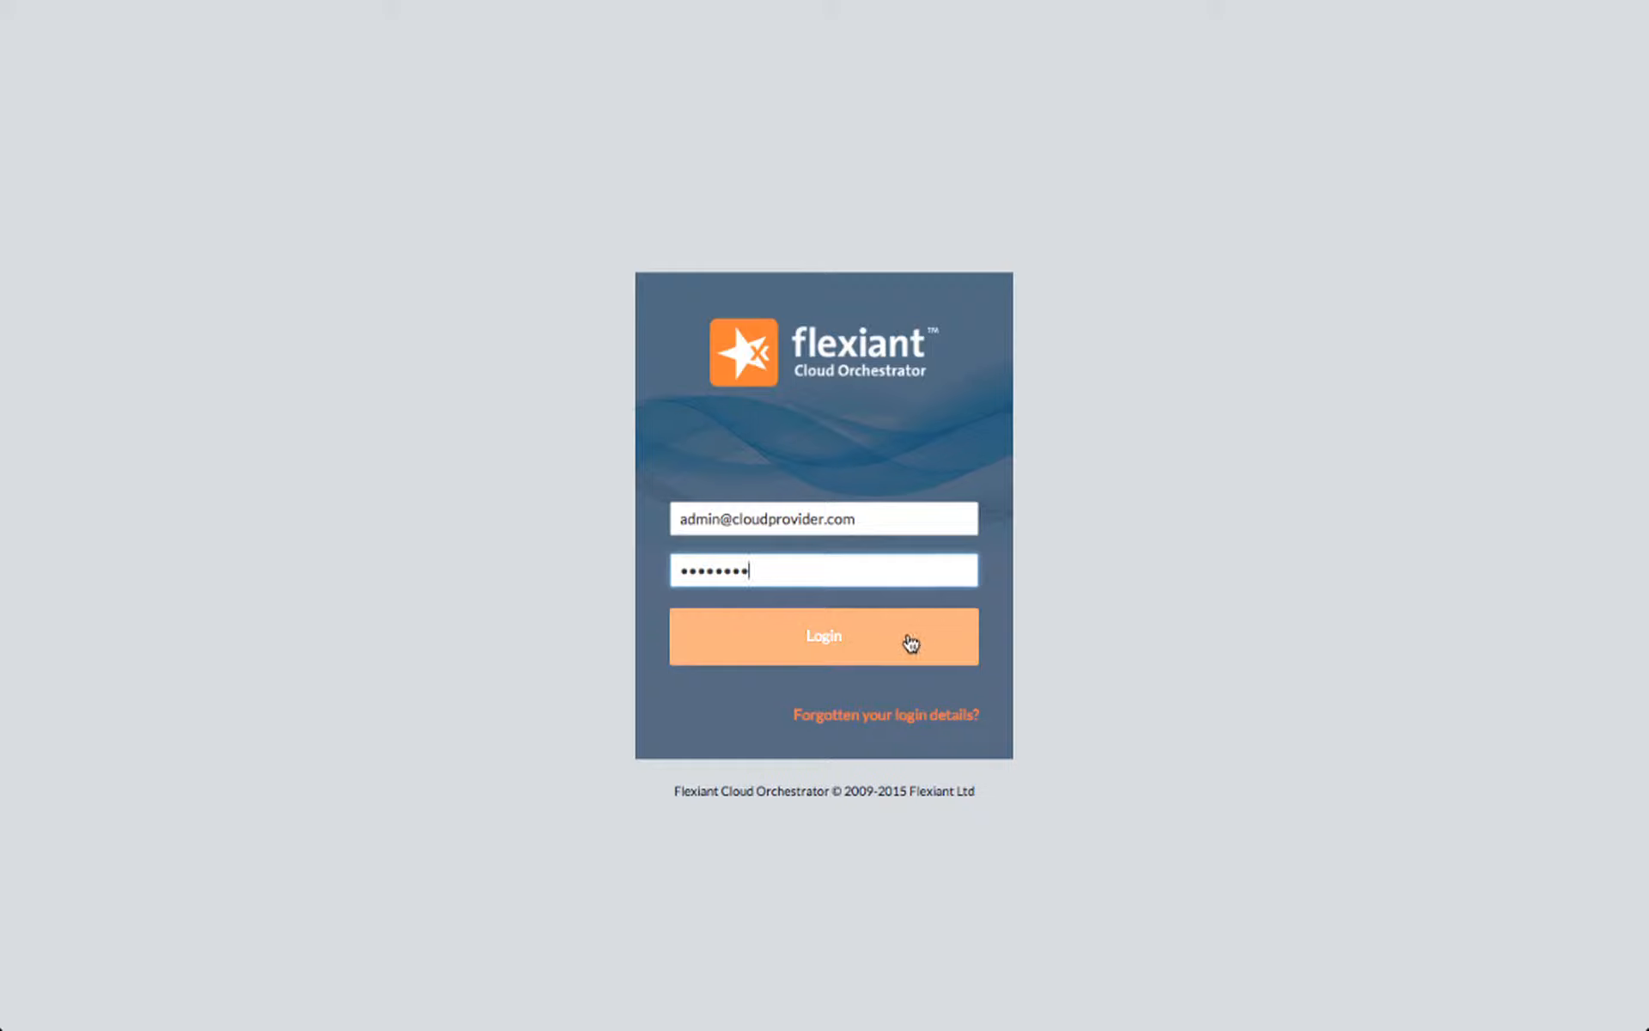
Step: Log in to the admin console and open the product management page
{"action": "left_click", "coordinate": [909, 642]}
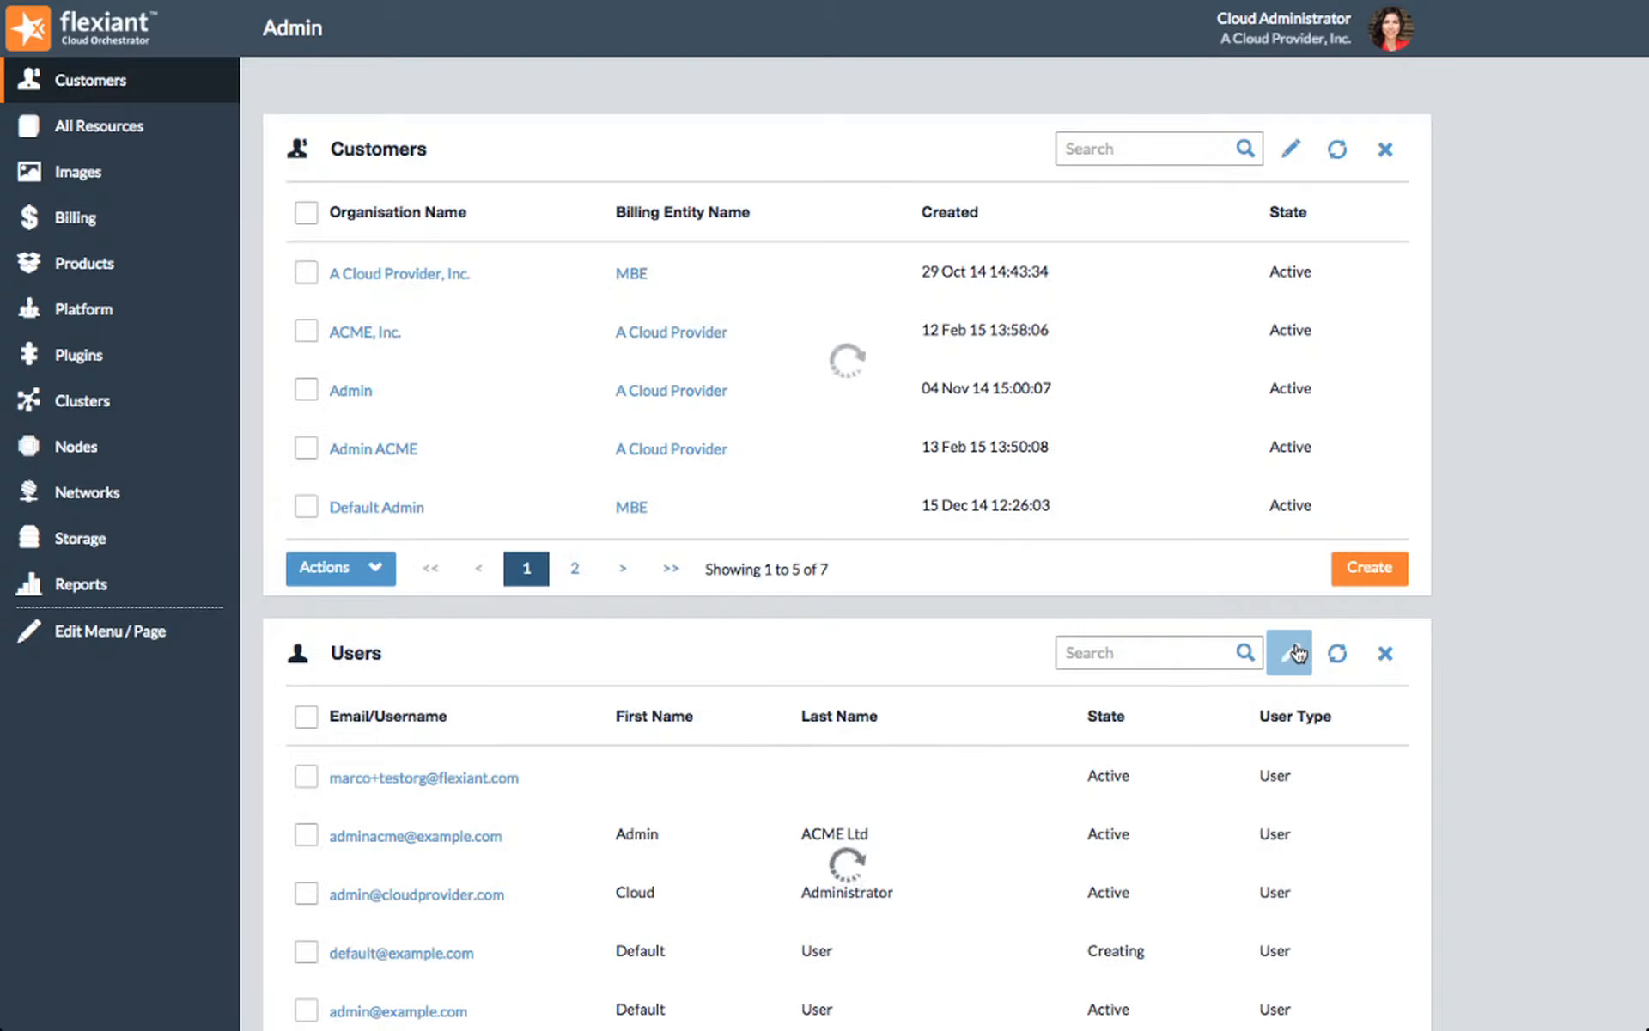
{"action": "left_click", "coordinate": [160, 258]}
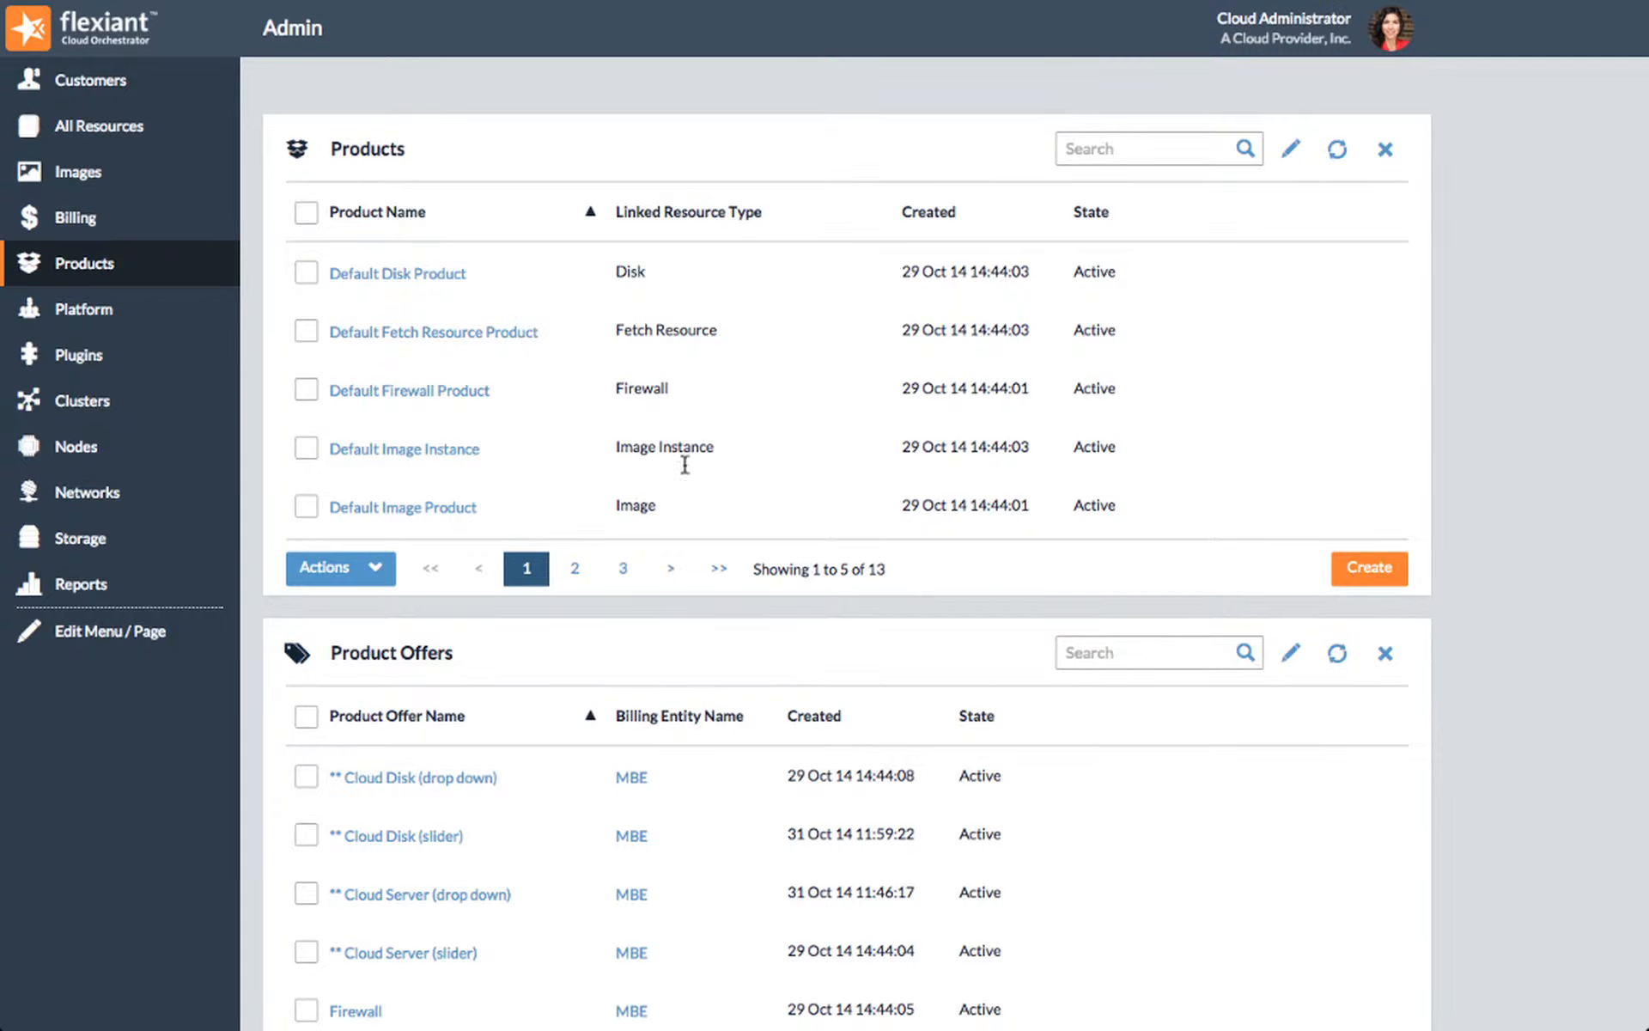
Step: Start a new product offer and name it CloudServer
{"action": "scroll", "coordinate": [1393, 794], "scroll_direction": "down", "scroll_amount": 3}
{"action": "scroll", "coordinate": [1393, 795], "scroll_direction": "down", "scroll_amount": 1}
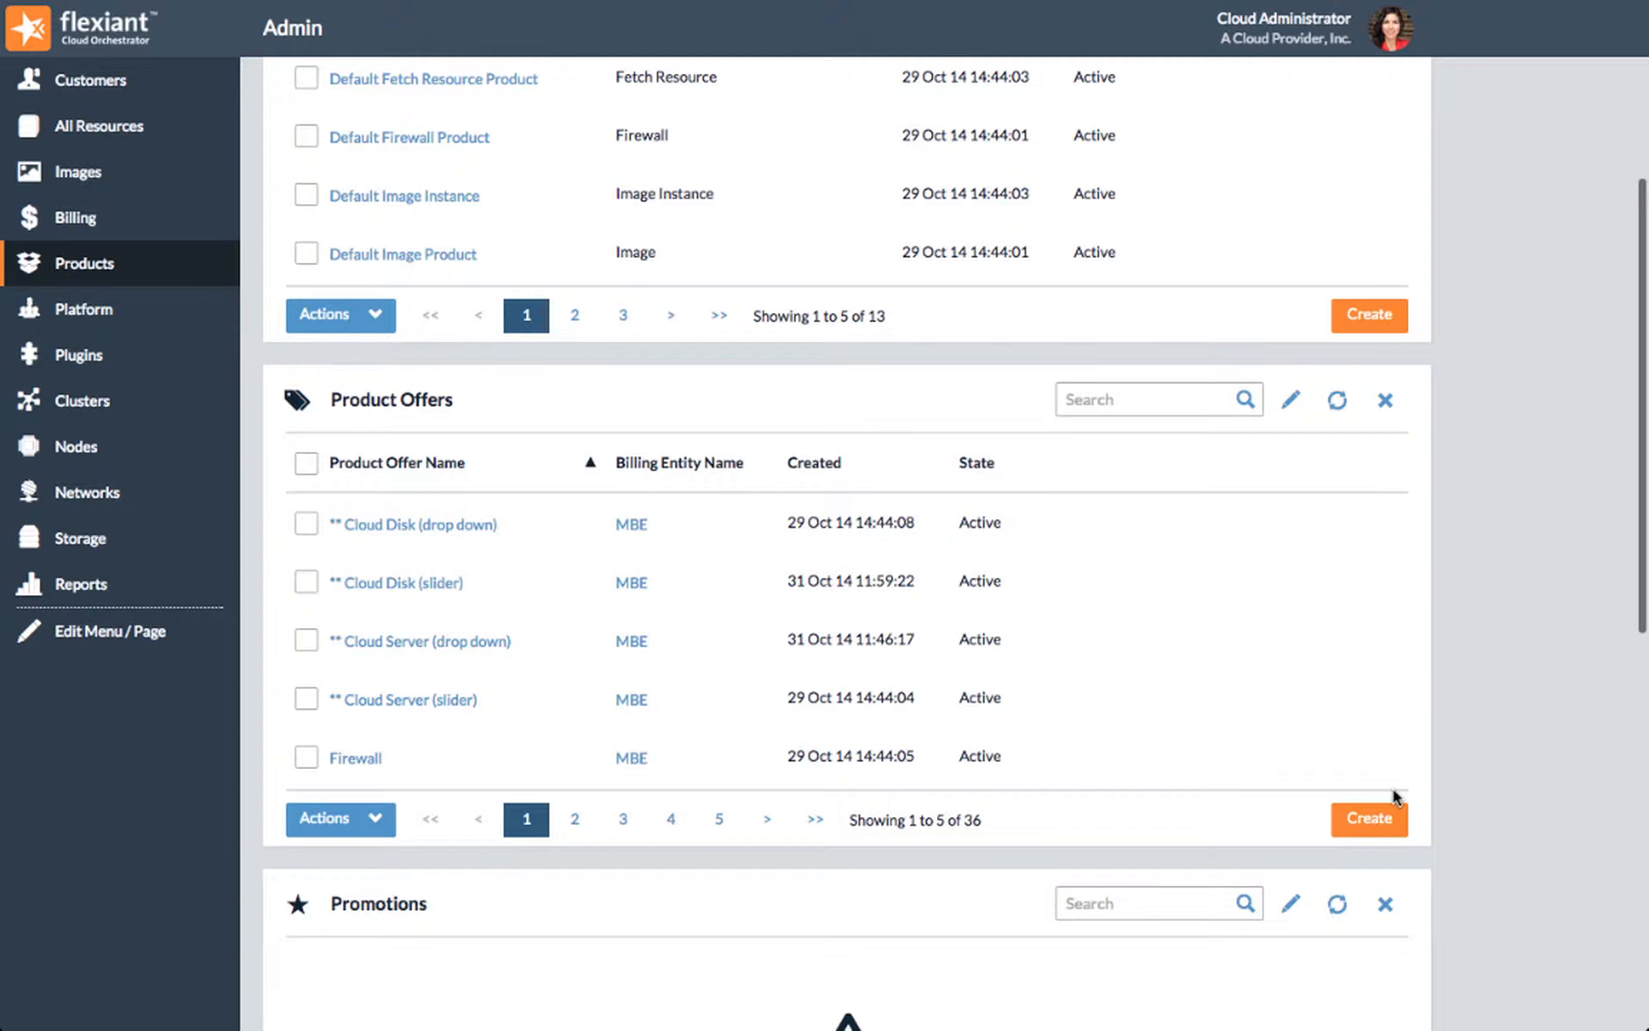
{"action": "left_click", "coordinate": [415, 401]}
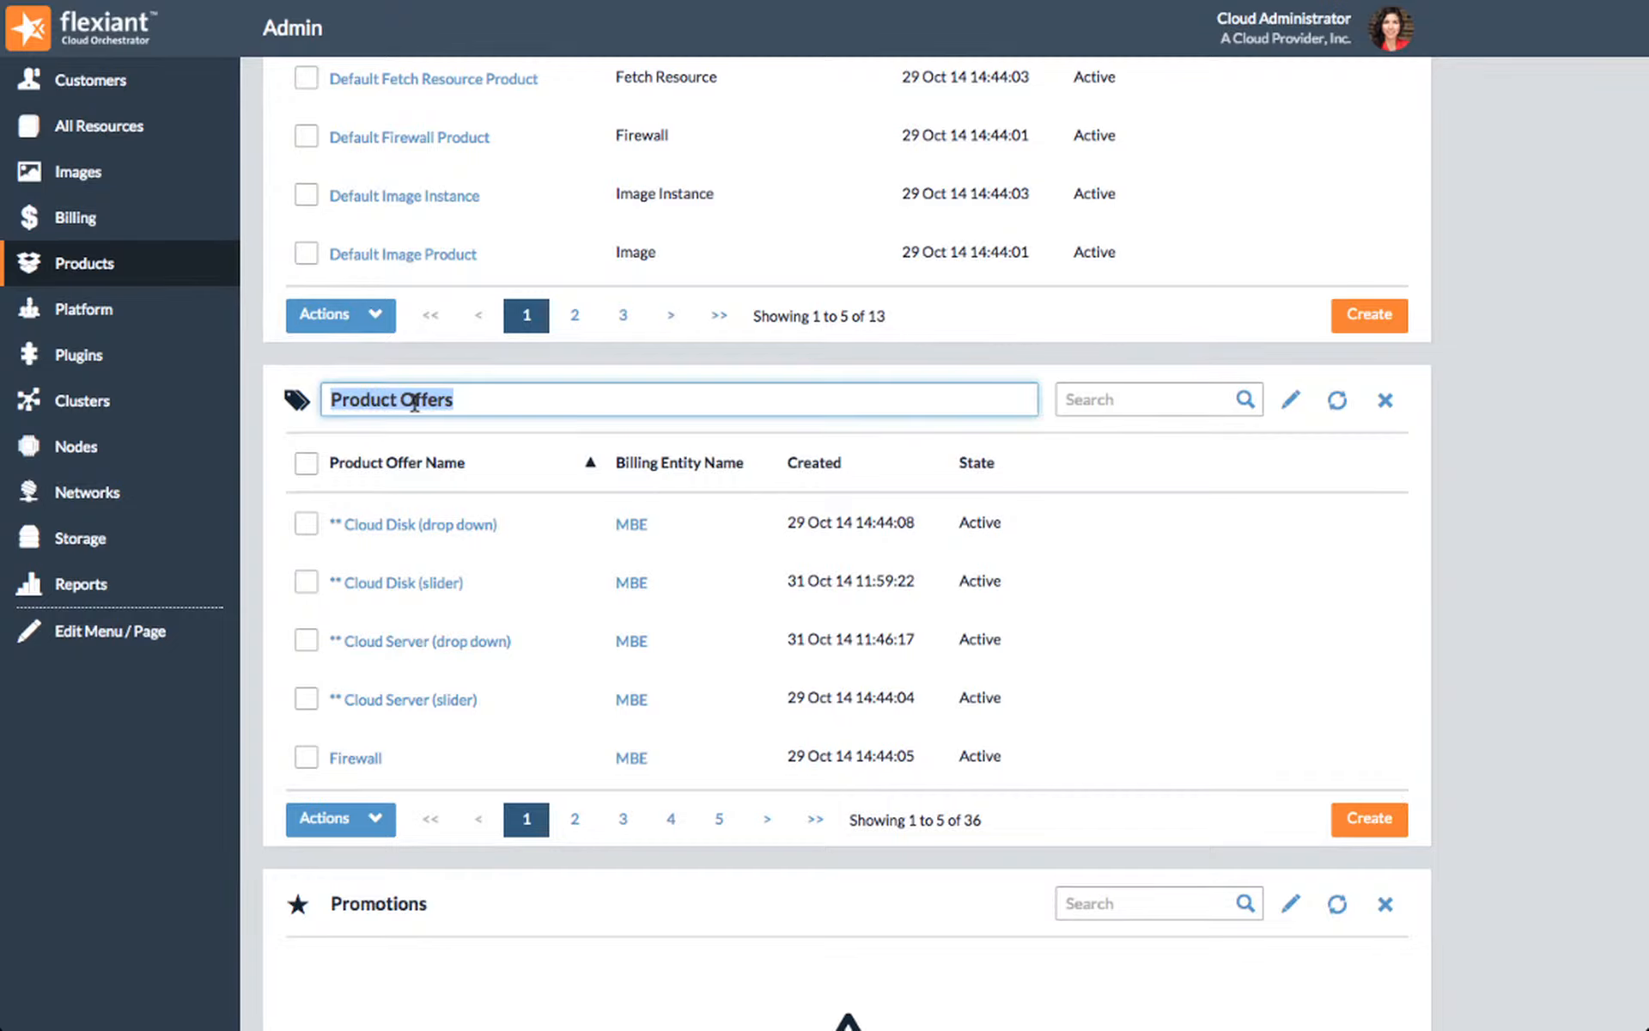
{"action": "left_click", "coordinate": [1389, 782]}
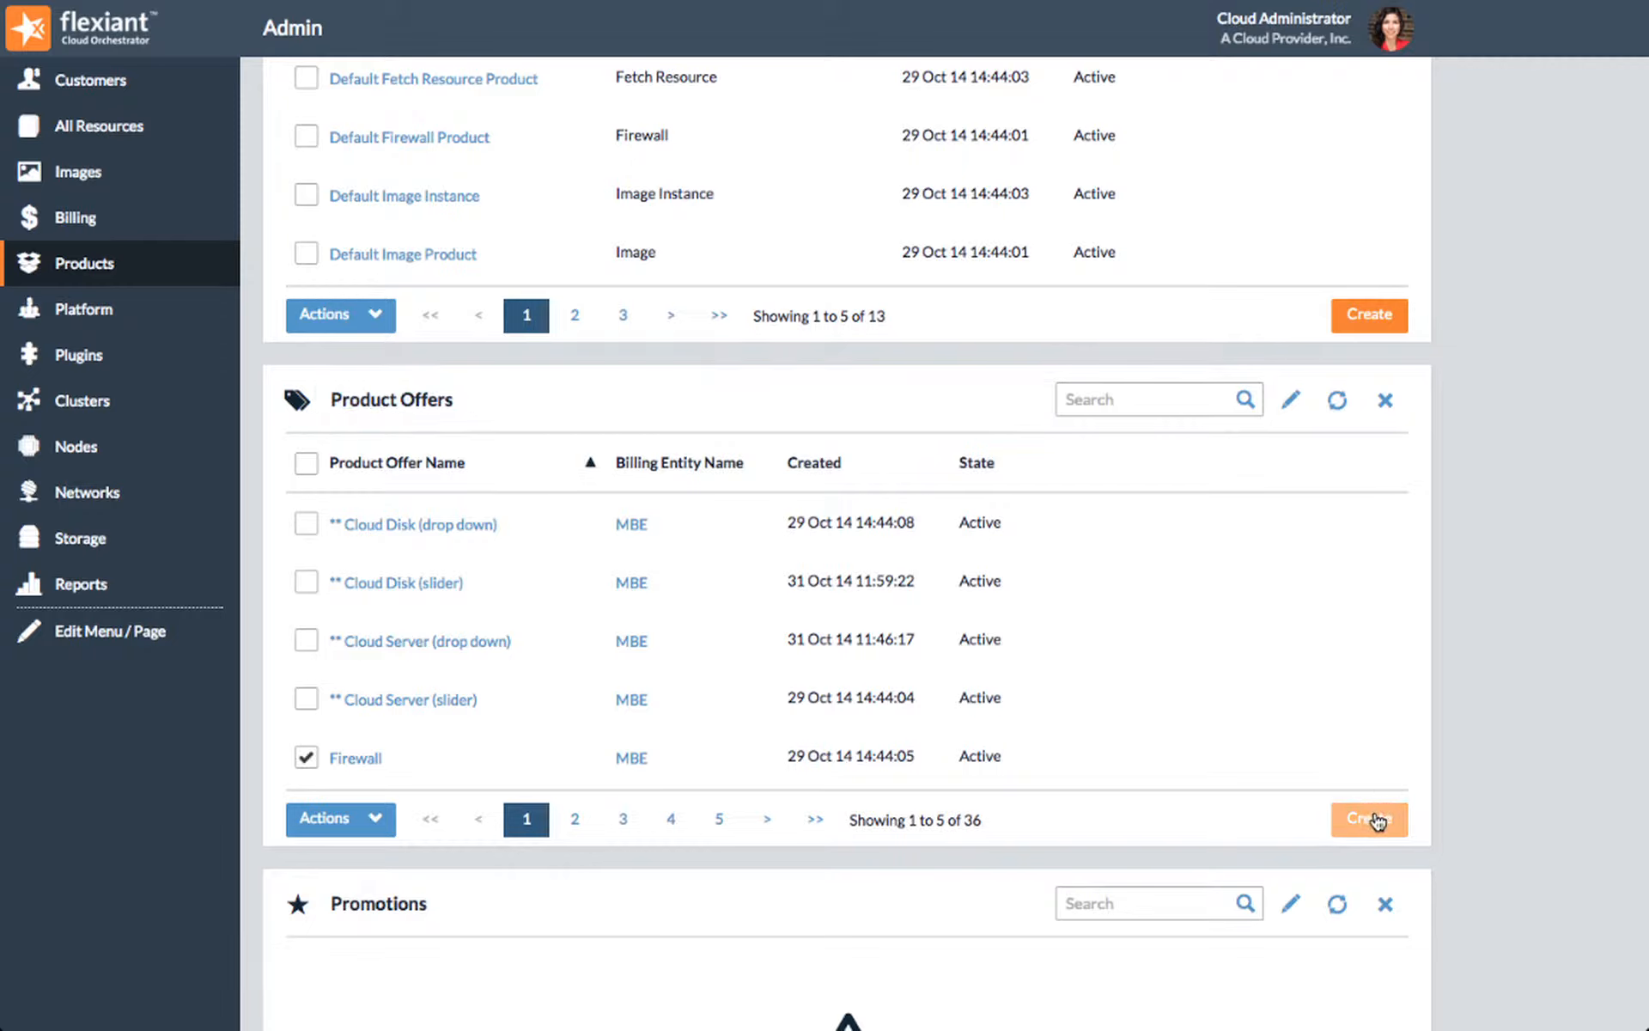
{"action": "left_click", "coordinate": [1378, 820]}
{"action": "left_click", "coordinate": [1377, 820]}
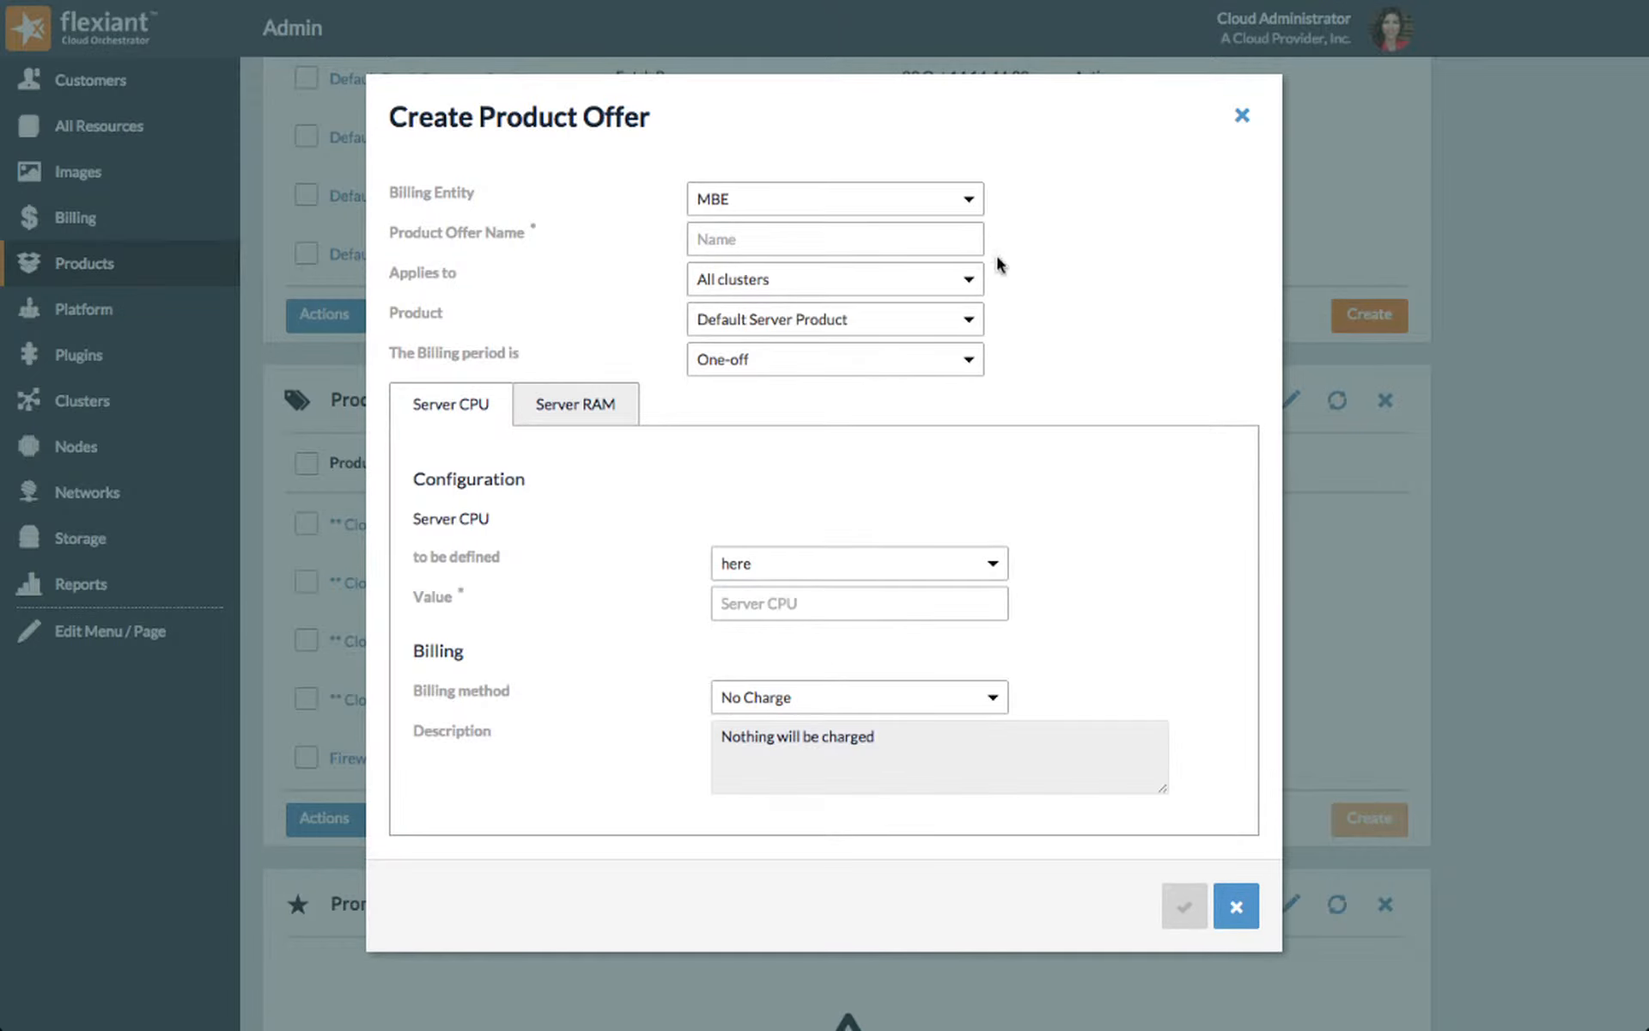
{"action": "left_click", "coordinate": [952, 241]}
{"action": "type", "text": "CloudServer"}
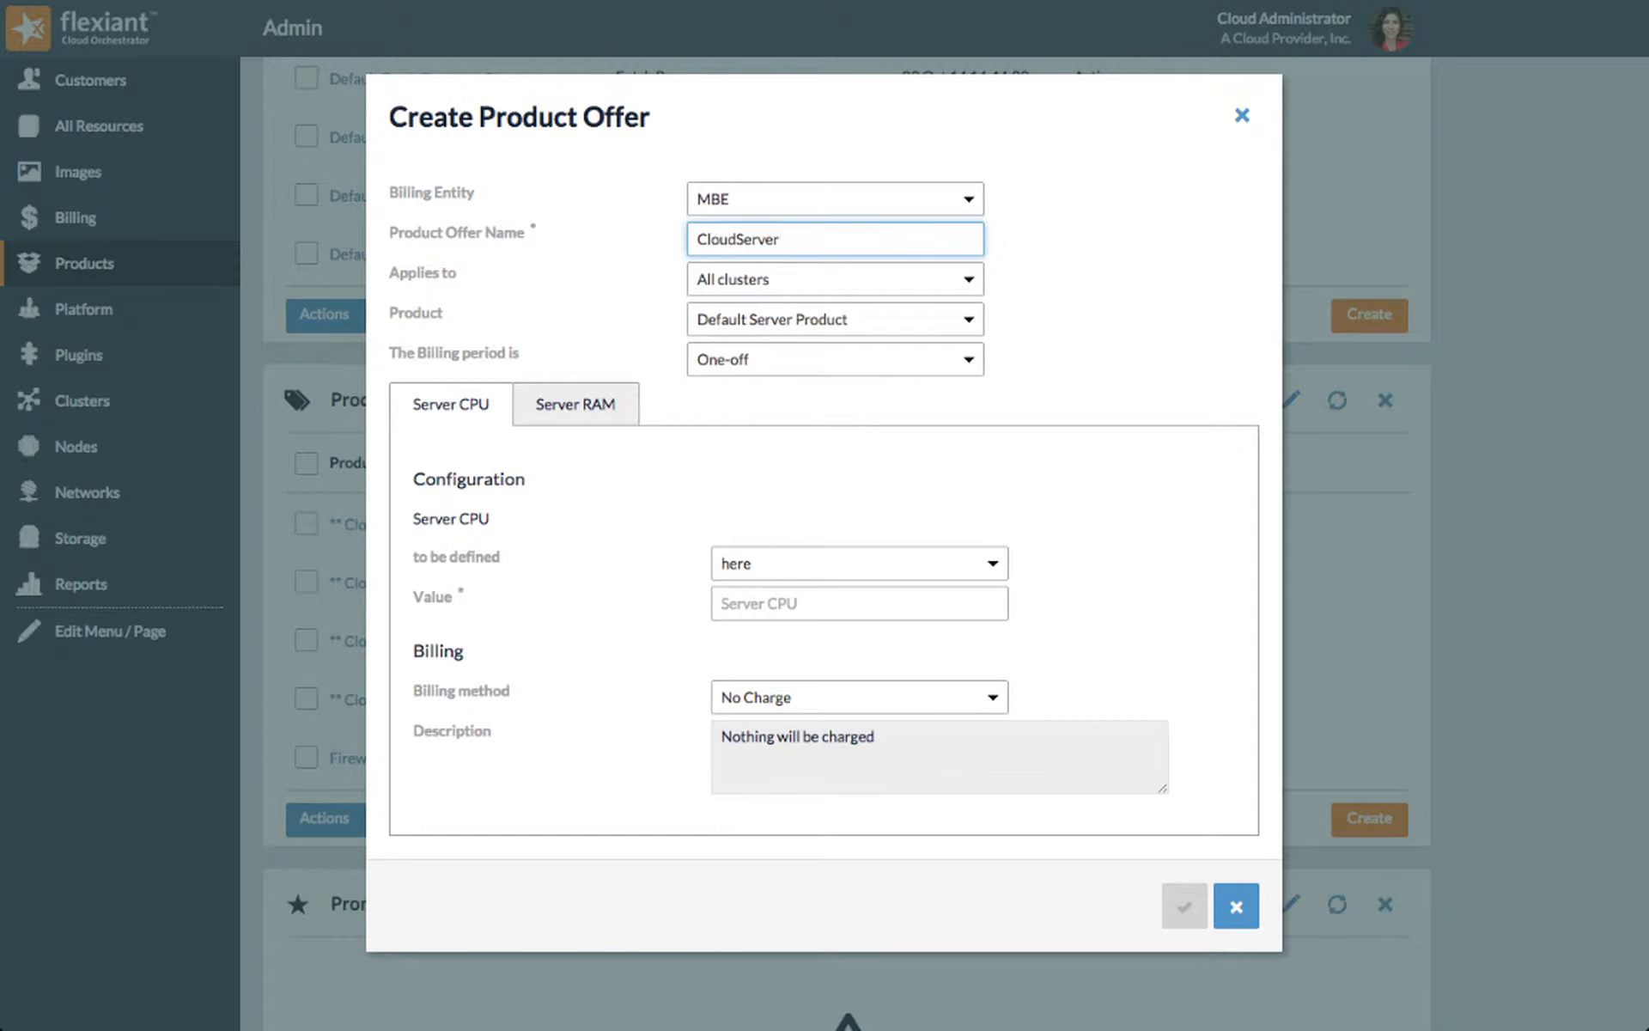
Step: Set the offer's billing period to Hourly and have Server CPU defined at resource creation
{"action": "left_click", "coordinate": [897, 359]}
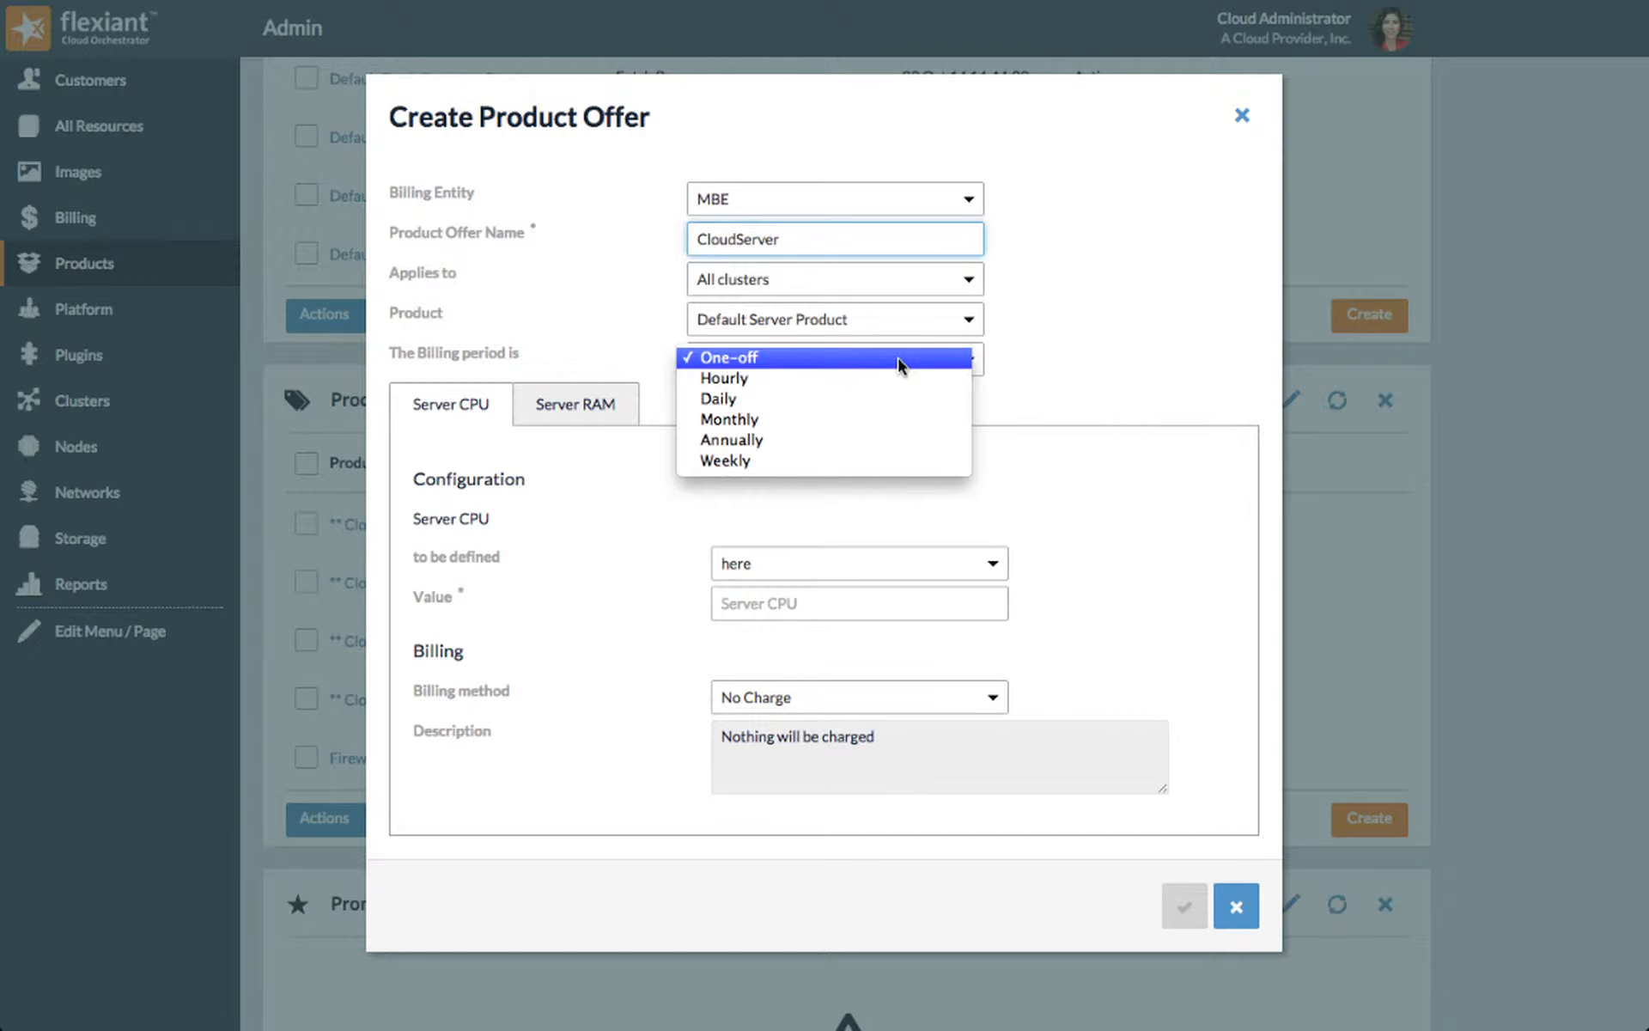
{"action": "left_click", "coordinate": [902, 378]}
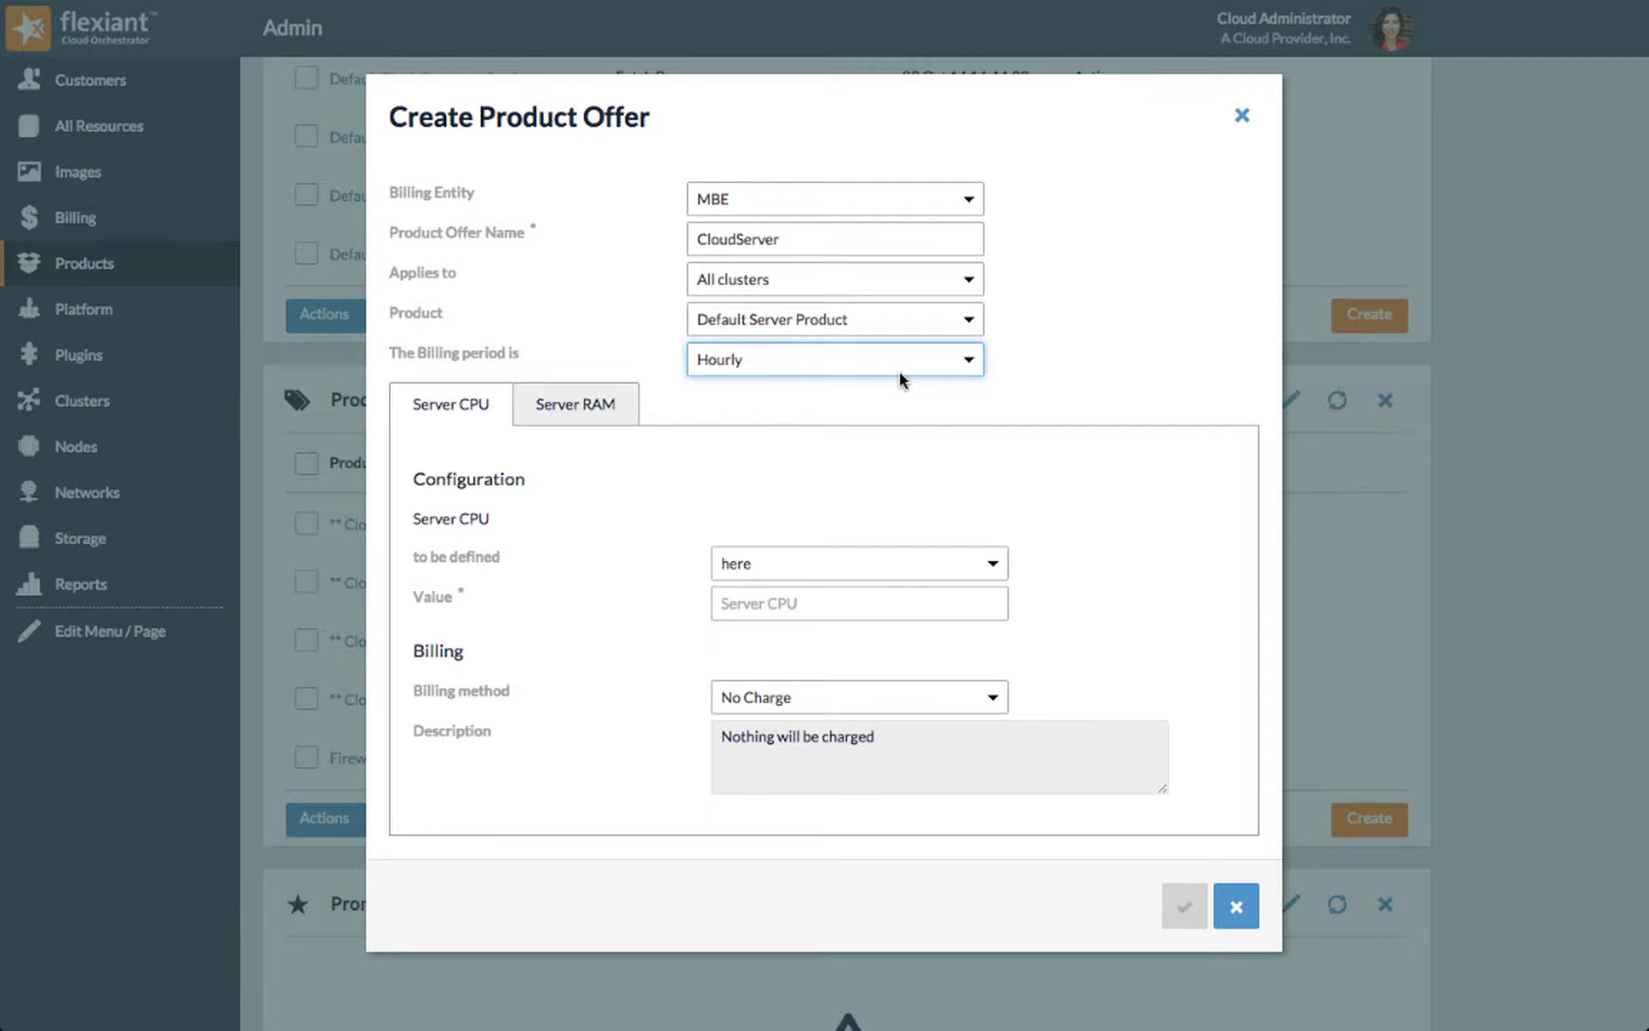
{"action": "left_click", "coordinate": [975, 562]}
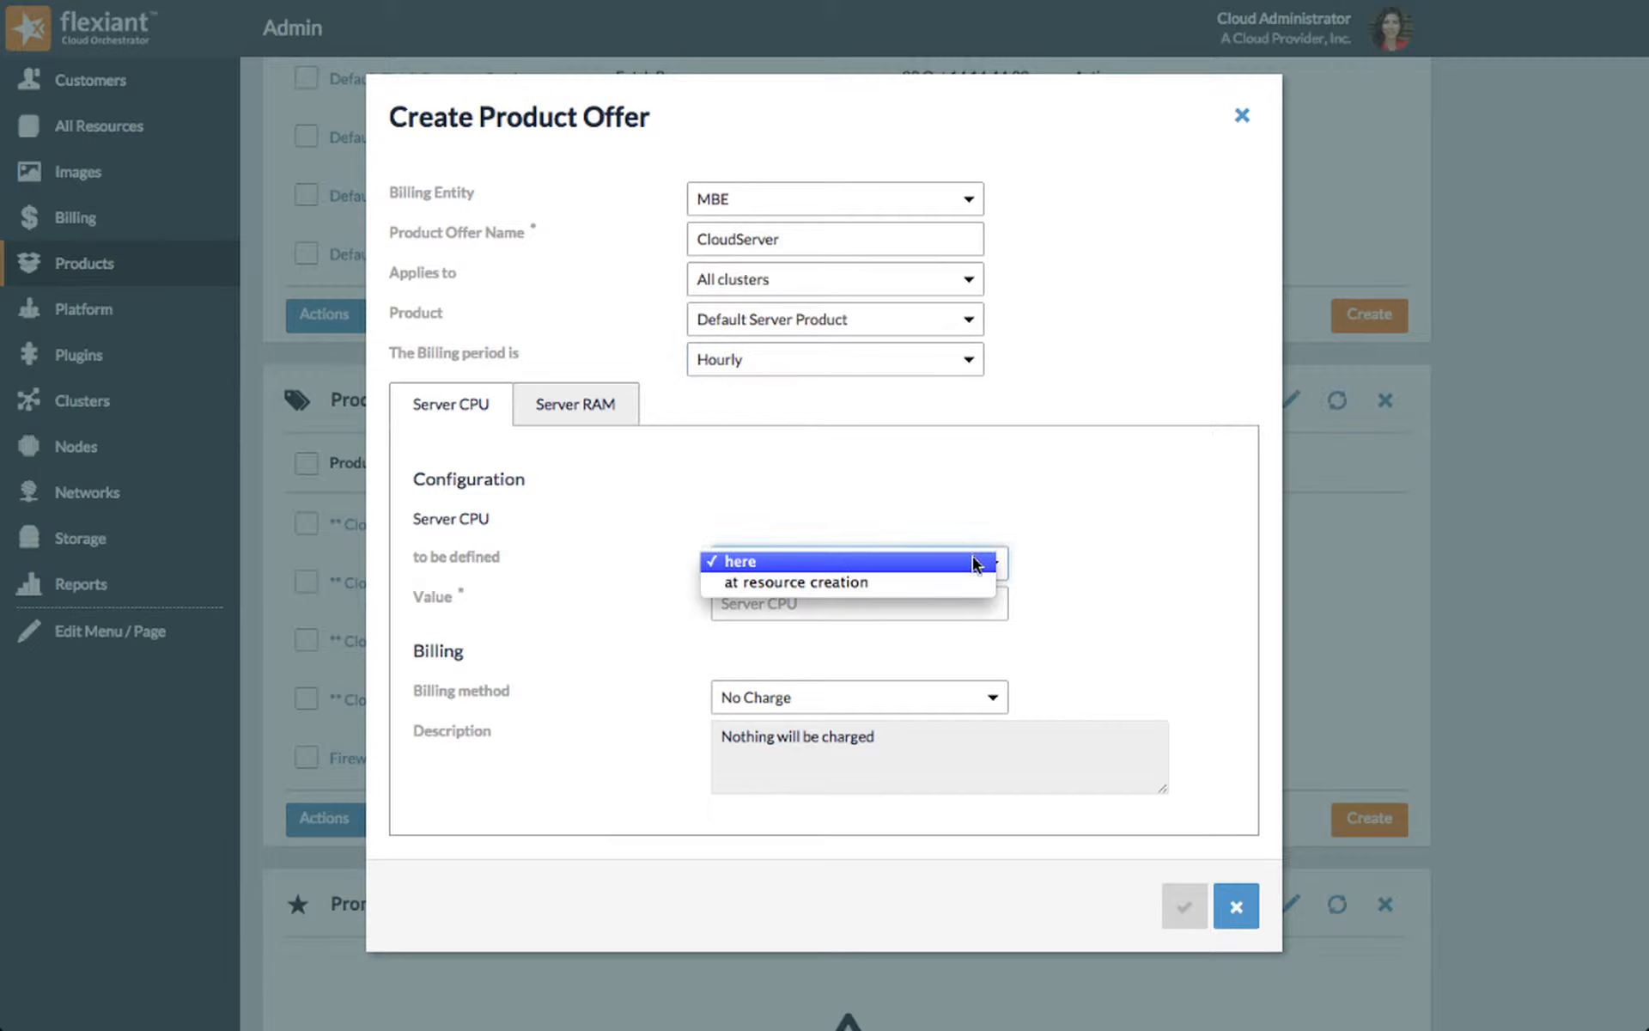
{"action": "left_click", "coordinate": [968, 580]}
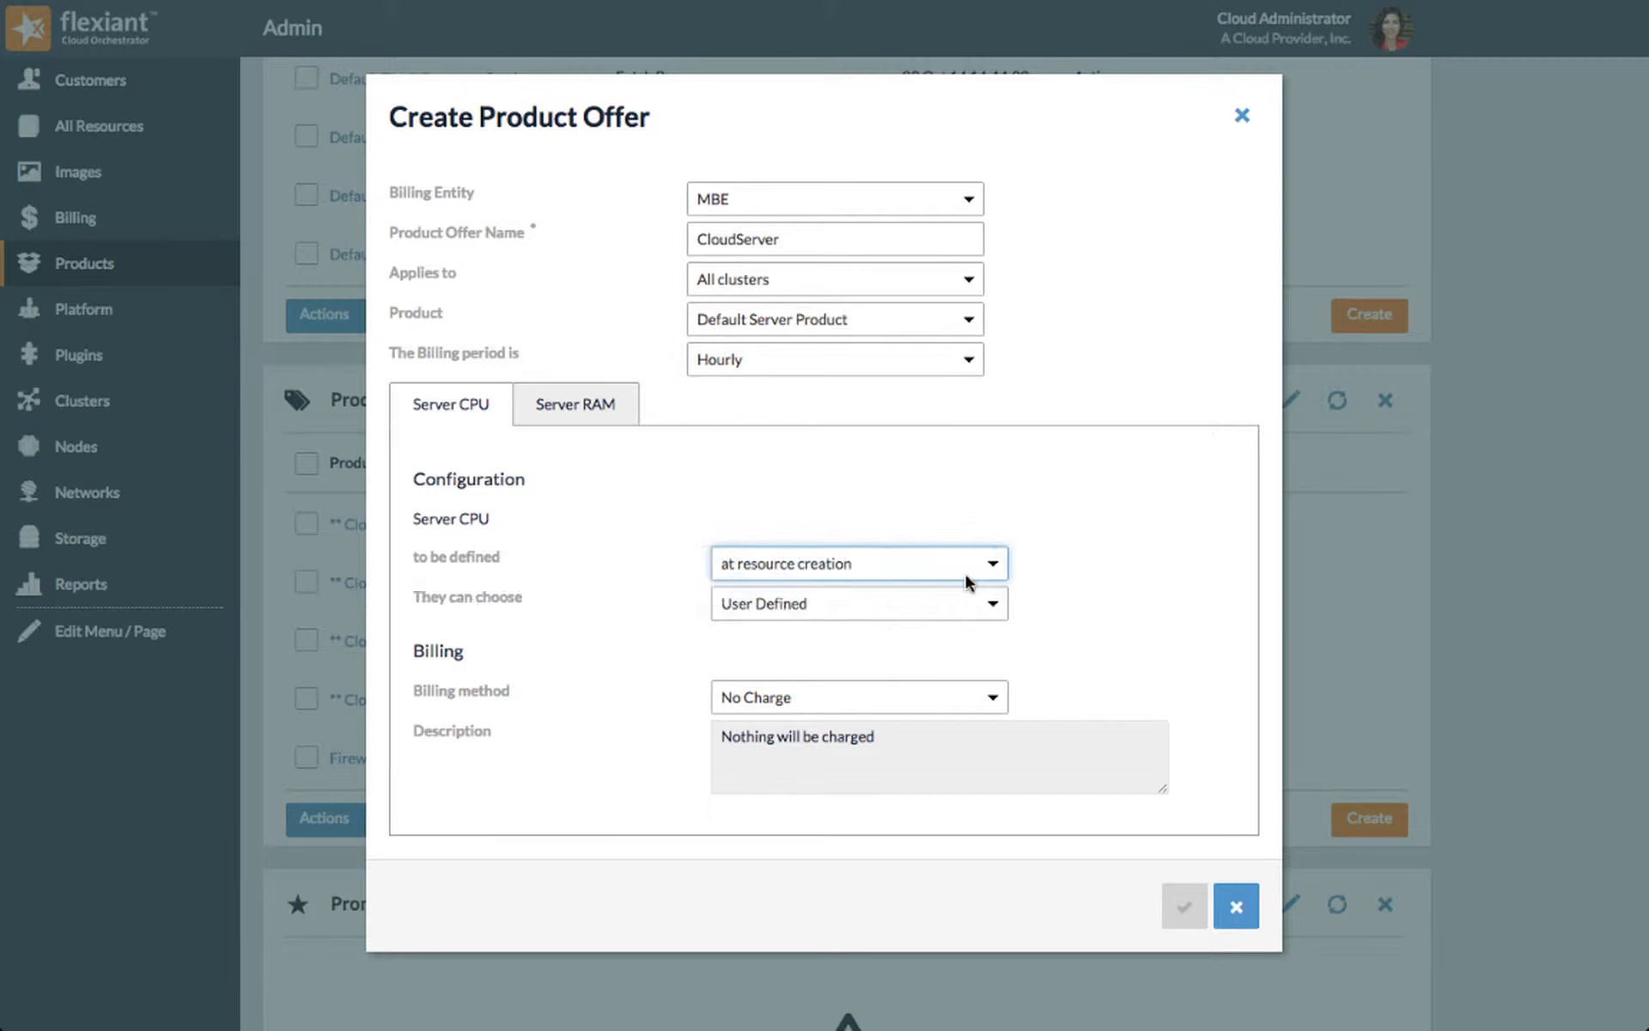
Step: Try offering Server CPU from the list of values 1,2,3,4,5 and preview the example choices
{"action": "left_click", "coordinate": [970, 603]}
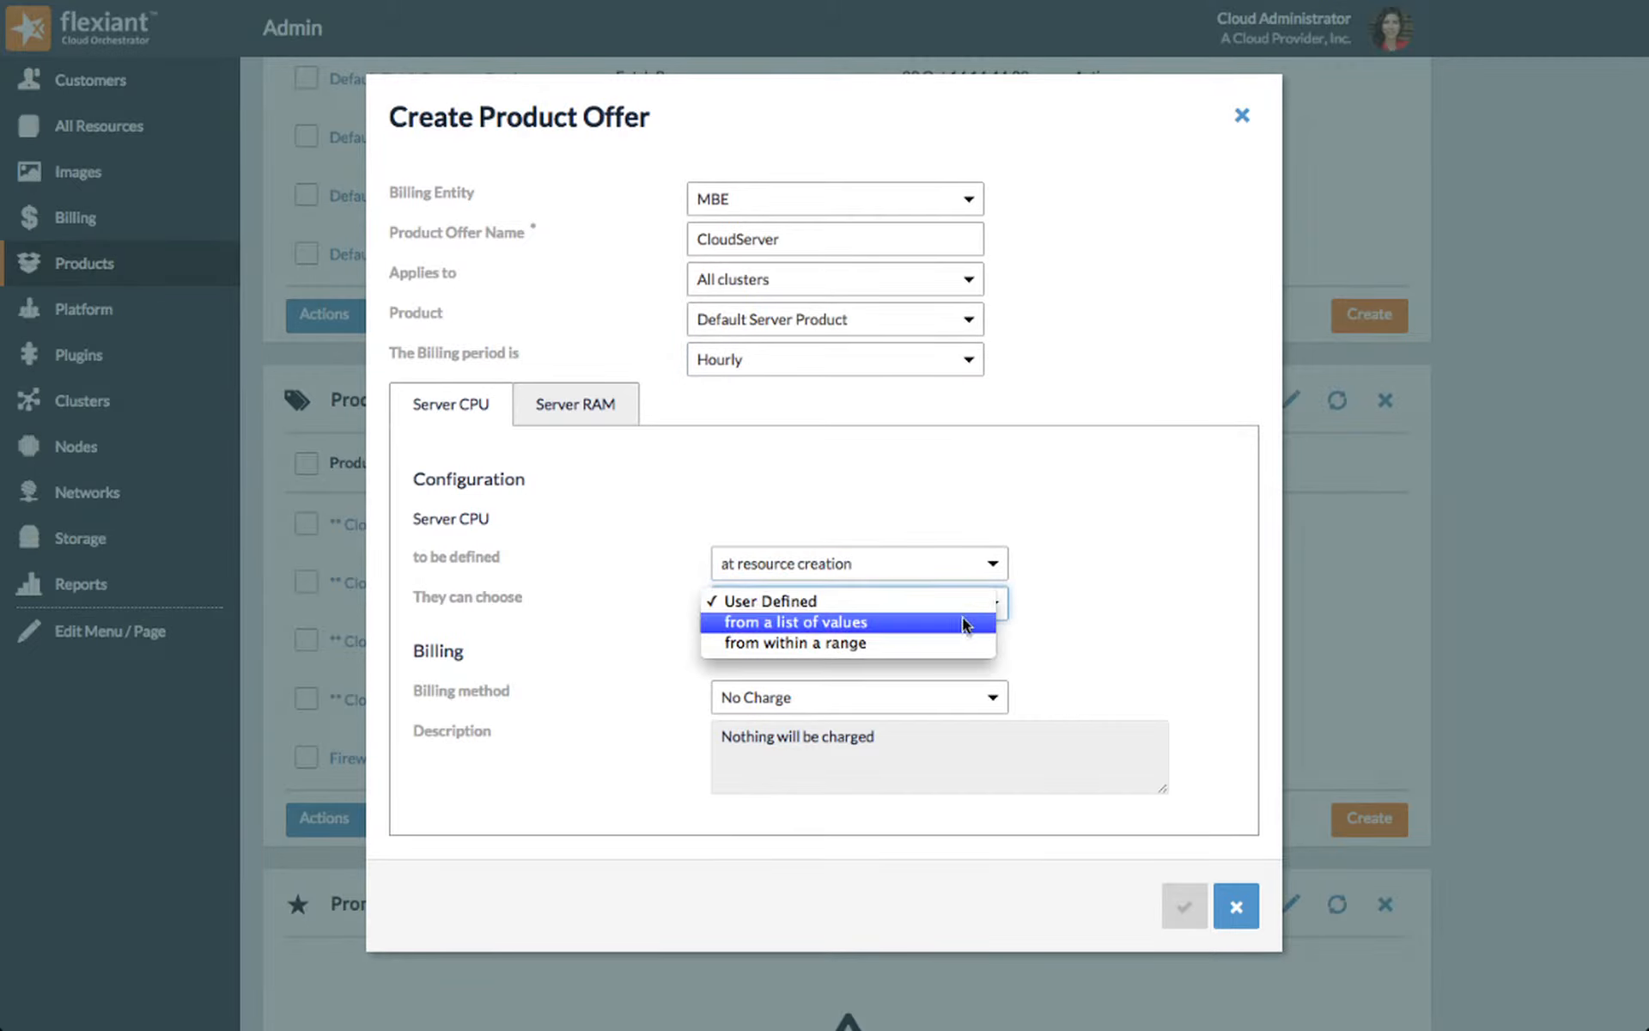
{"action": "left_click", "coordinate": [963, 620]}
{"action": "left_click", "coordinate": [959, 642]}
{"action": "type", "text": "1,2,3,4,5"}
{"action": "left_click", "coordinate": [988, 684]}
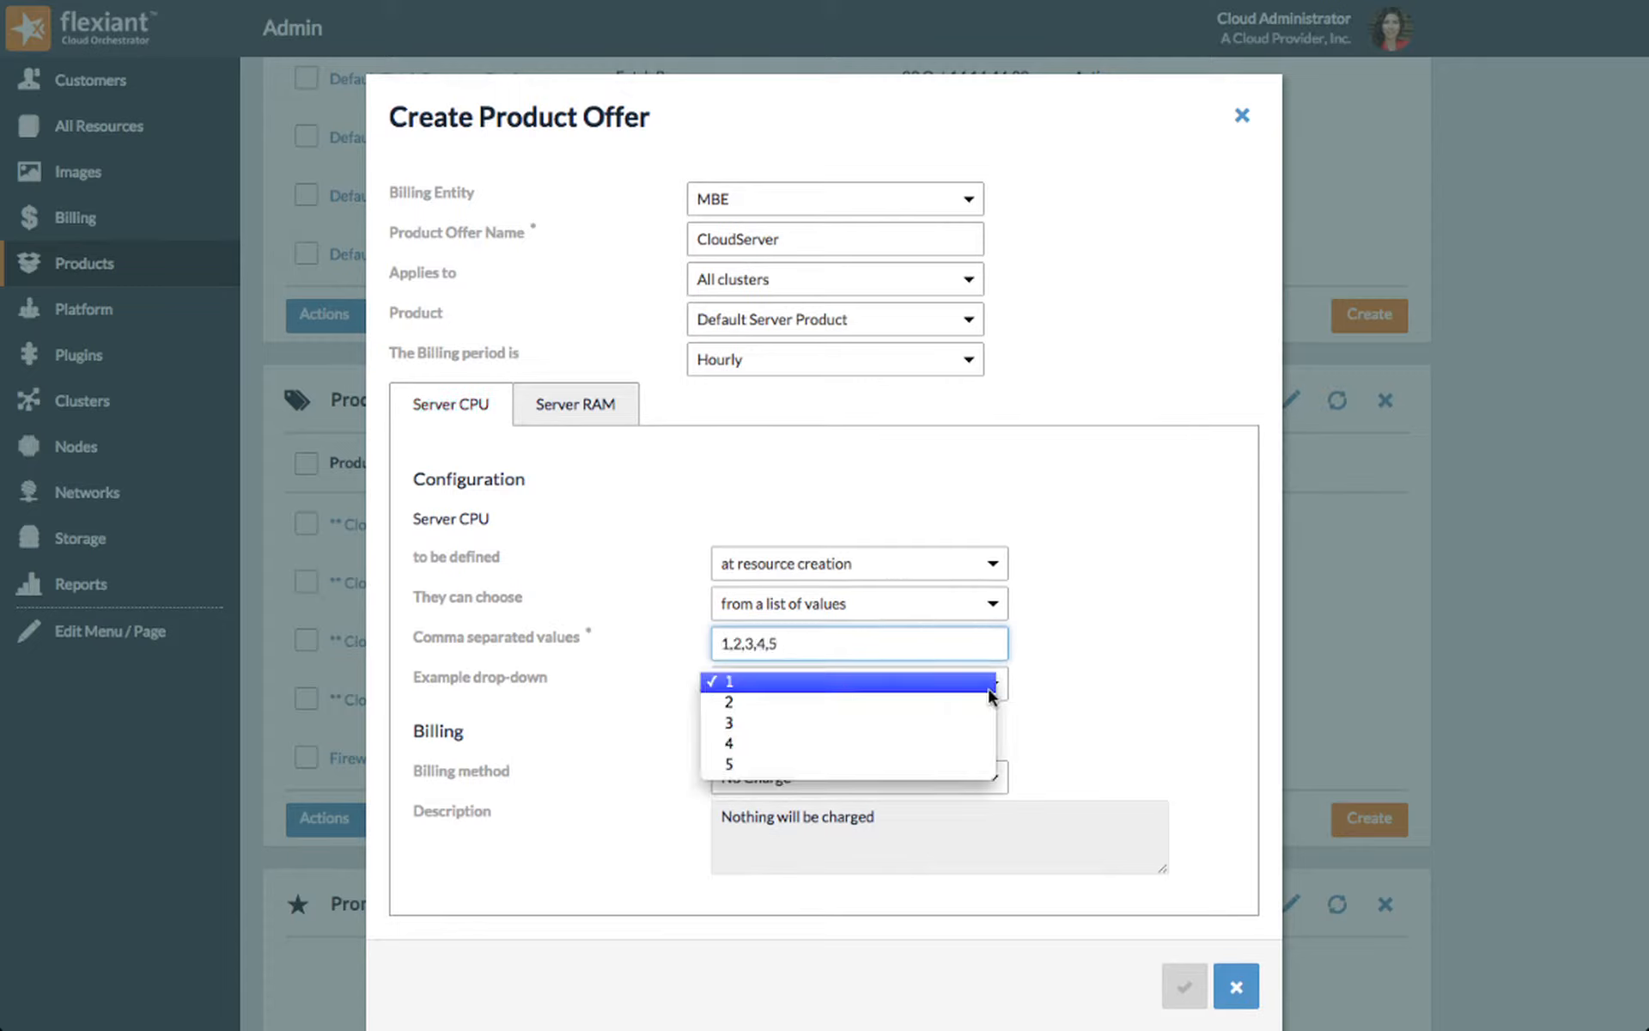
{"action": "left_click", "coordinate": [1126, 683]}
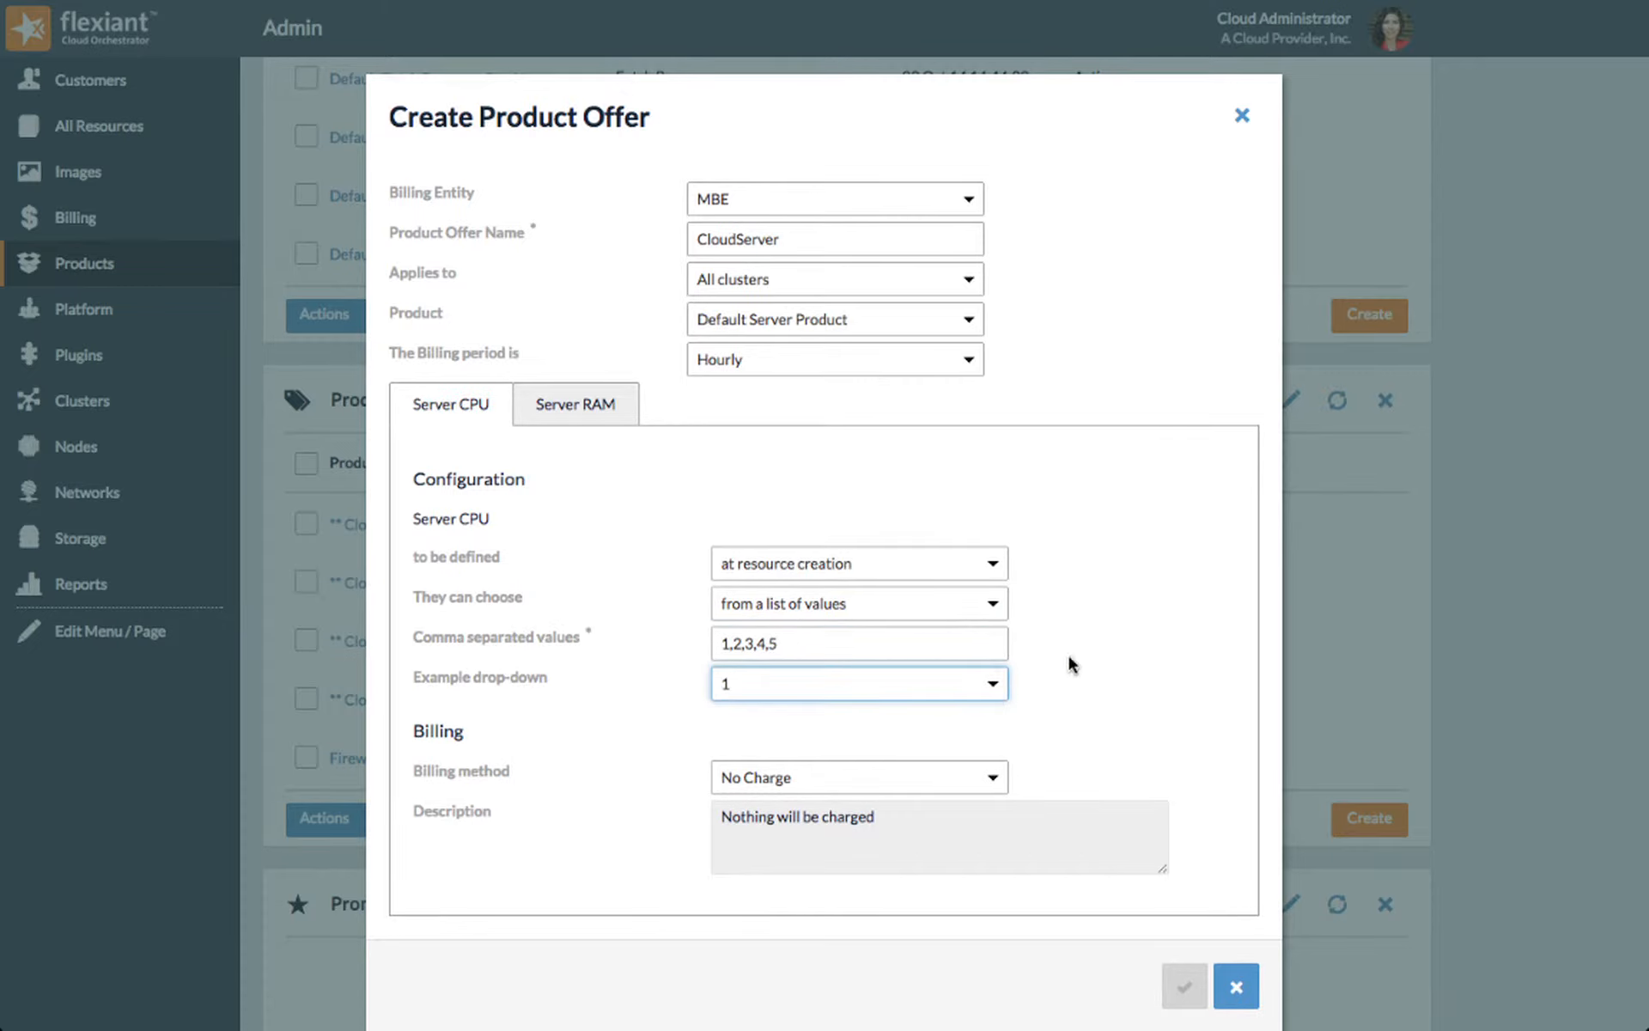
Step: Let customers choose Server CPU from within a range of 1 to 10
{"action": "left_click", "coordinate": [998, 605]}
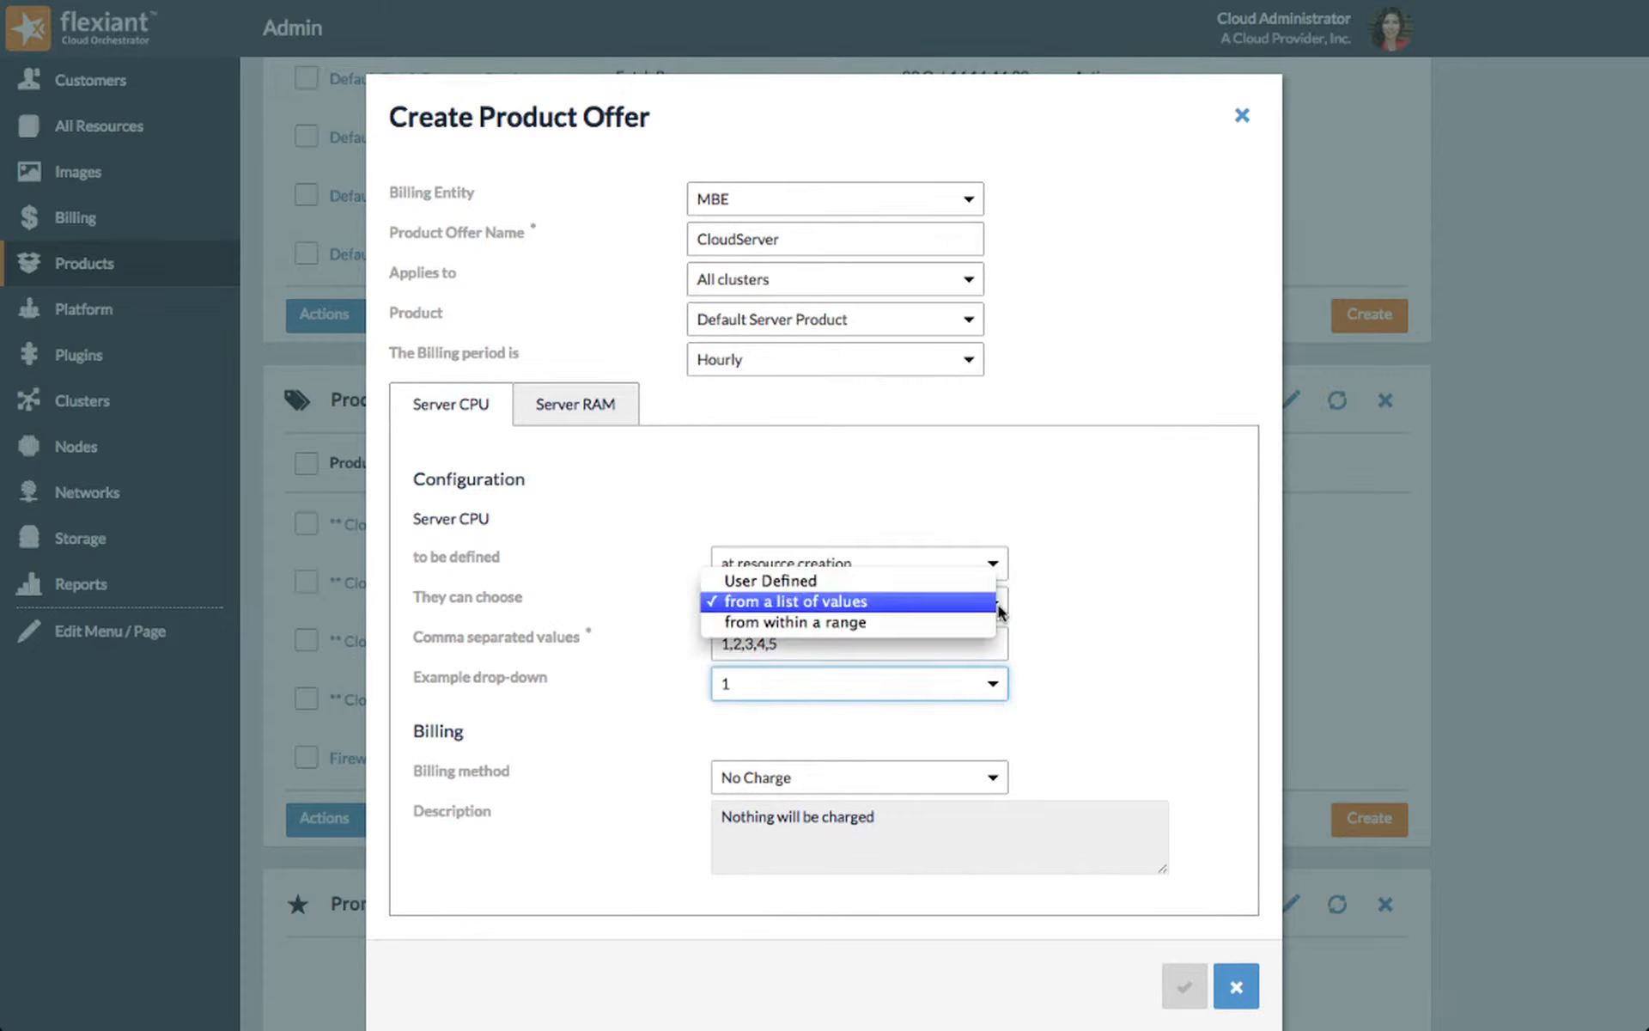
{"action": "left_click", "coordinate": [974, 623]}
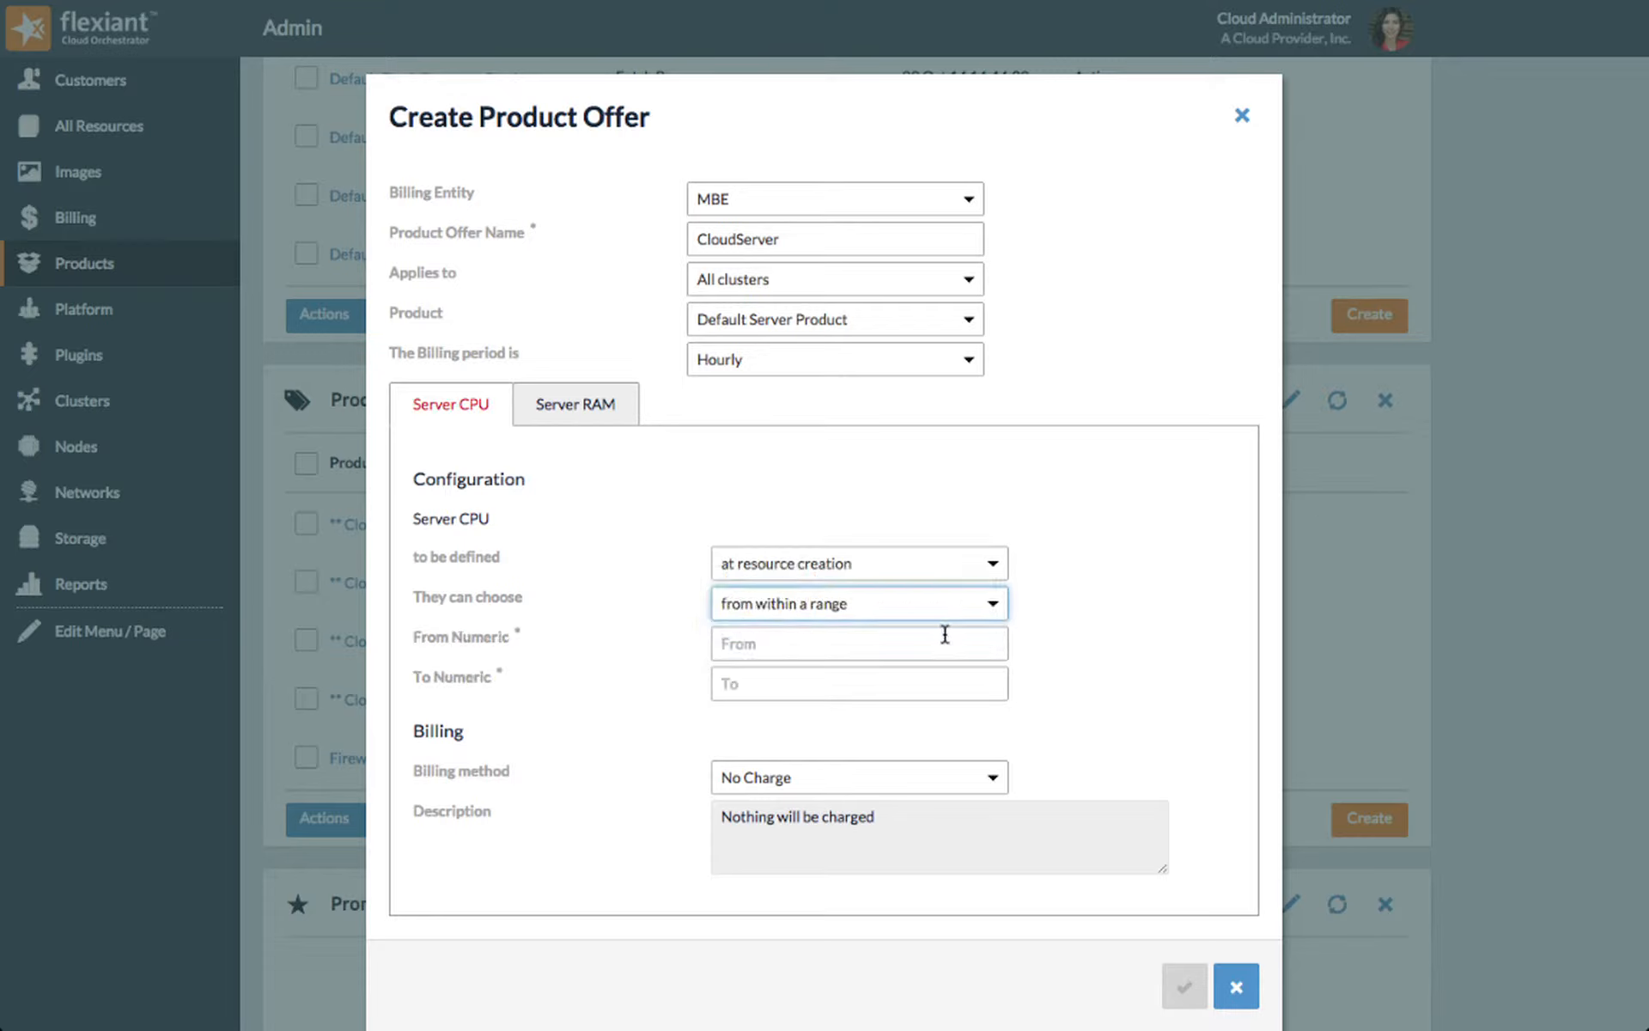
{"action": "left_click", "coordinate": [945, 634]}
{"action": "type", "text": "1"}
{"action": "key", "text": "Tab"}
{"action": "type", "text": "10"}
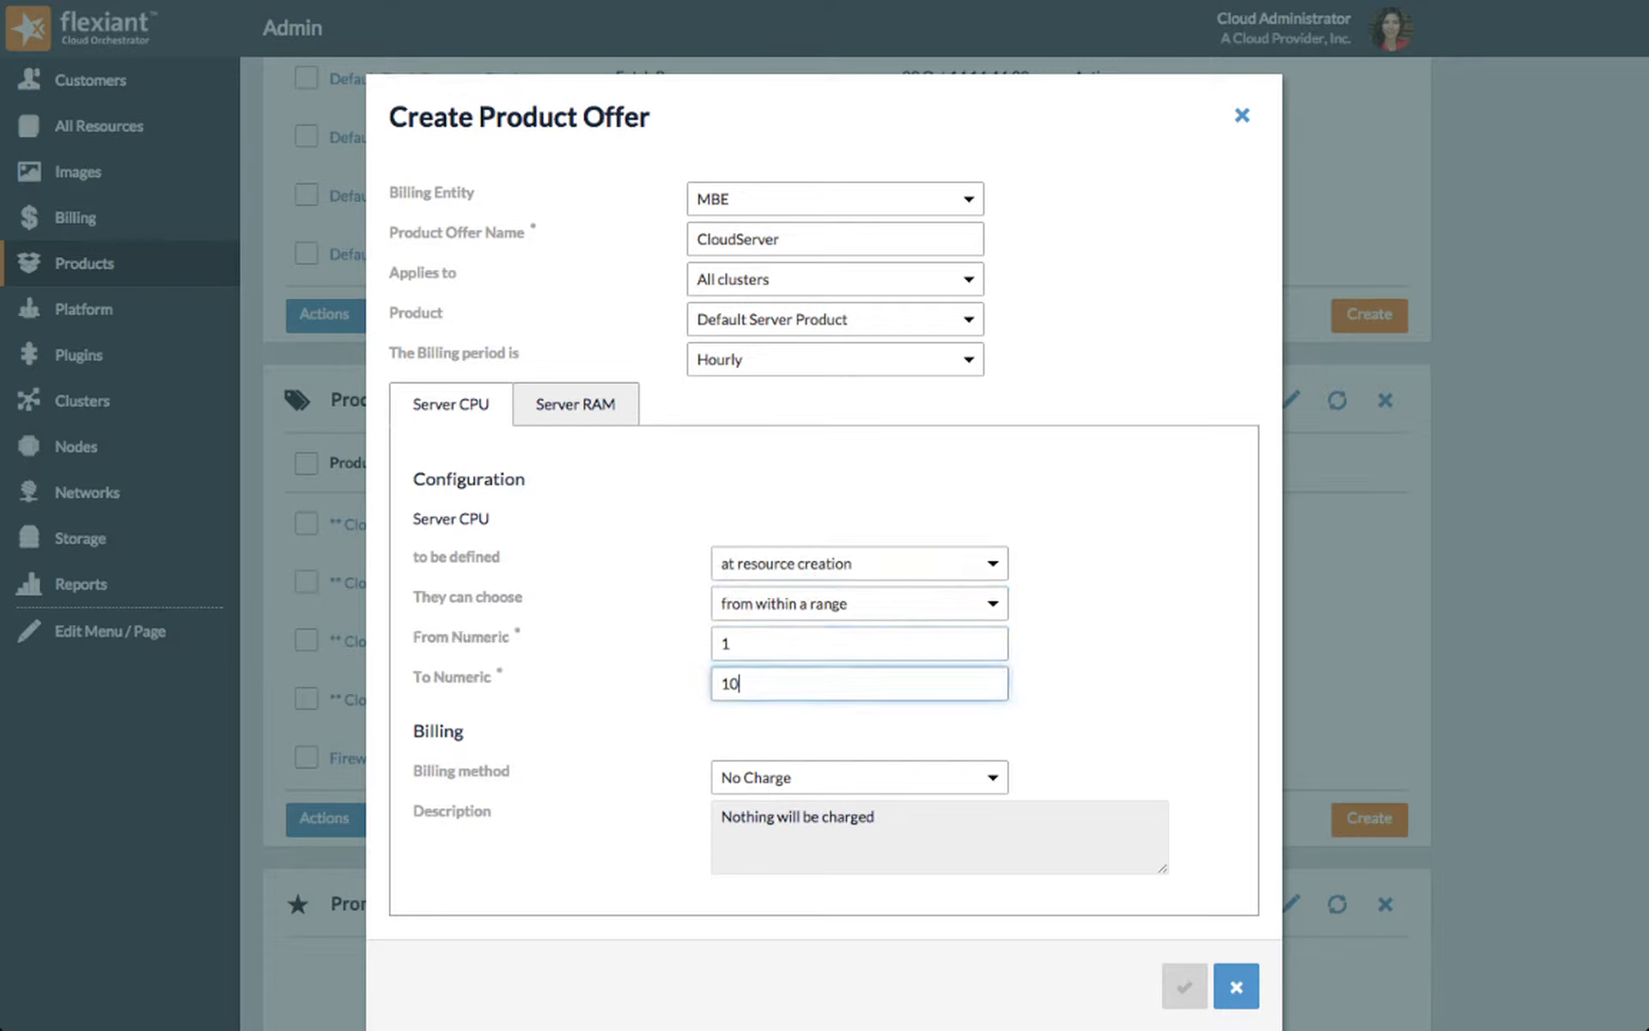
Step: Charge Server CPU using the method Server billing for allocated CPUs, with repeat units set to 2
{"action": "left_click", "coordinate": [995, 777]}
{"action": "left_click", "coordinate": [983, 795]}
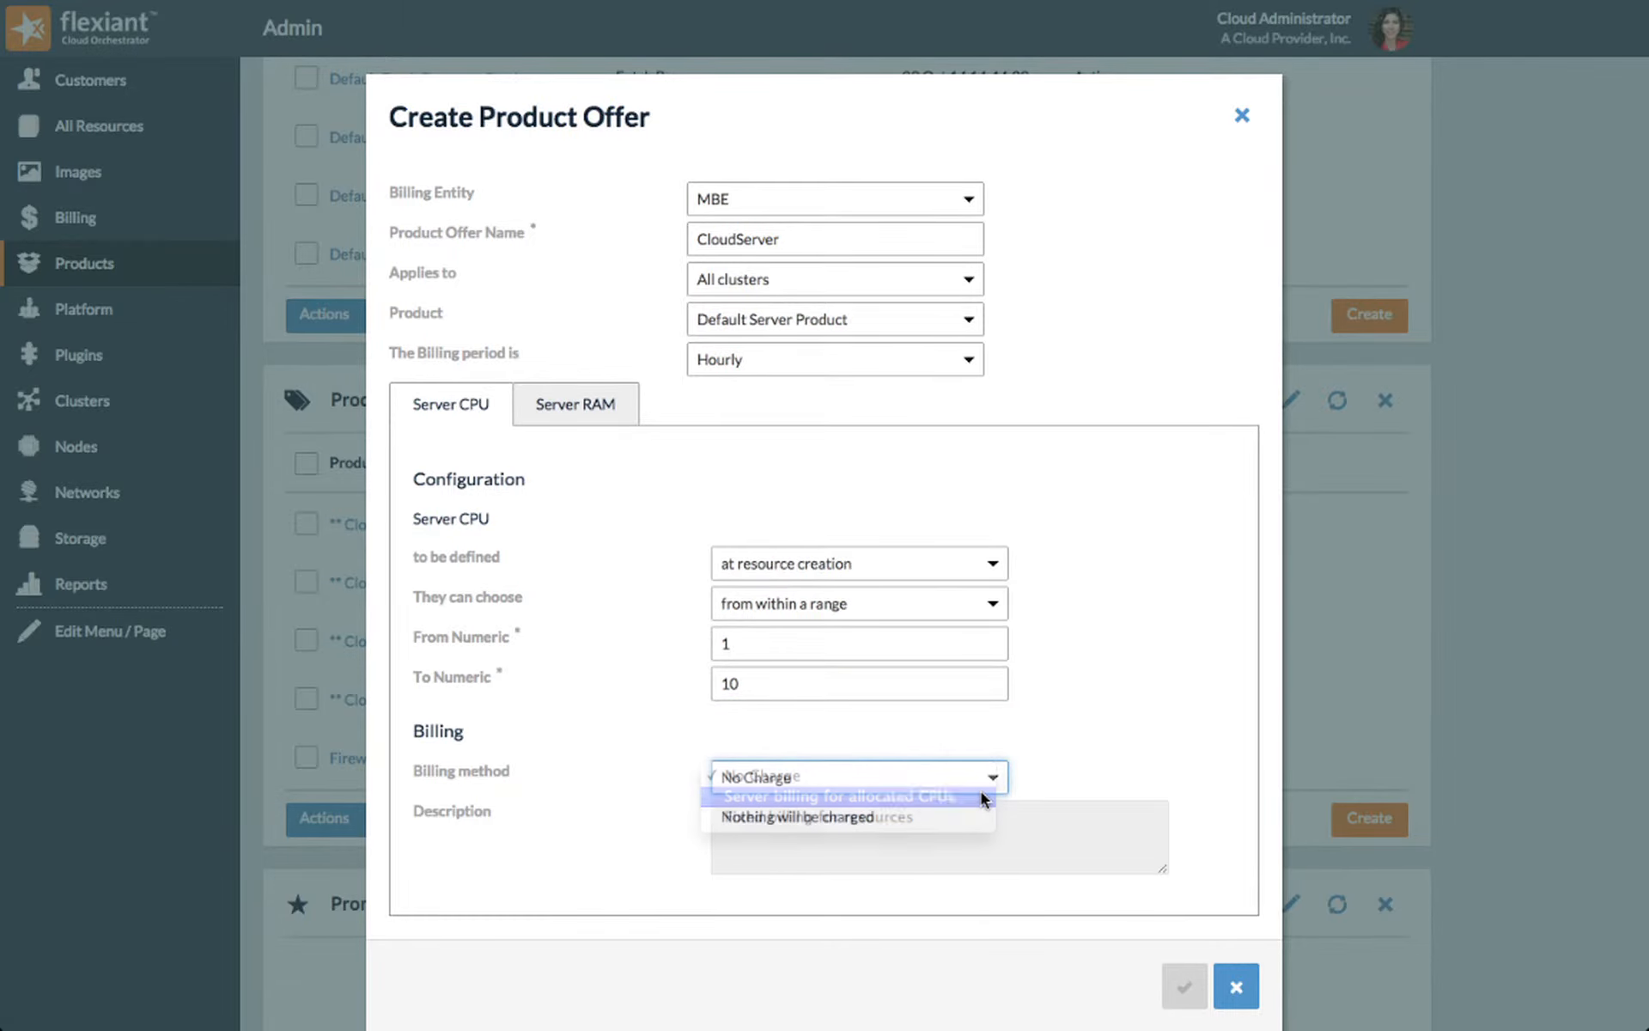
{"action": "scroll", "coordinate": [1172, 732], "scroll_direction": "down", "scroll_amount": 3}
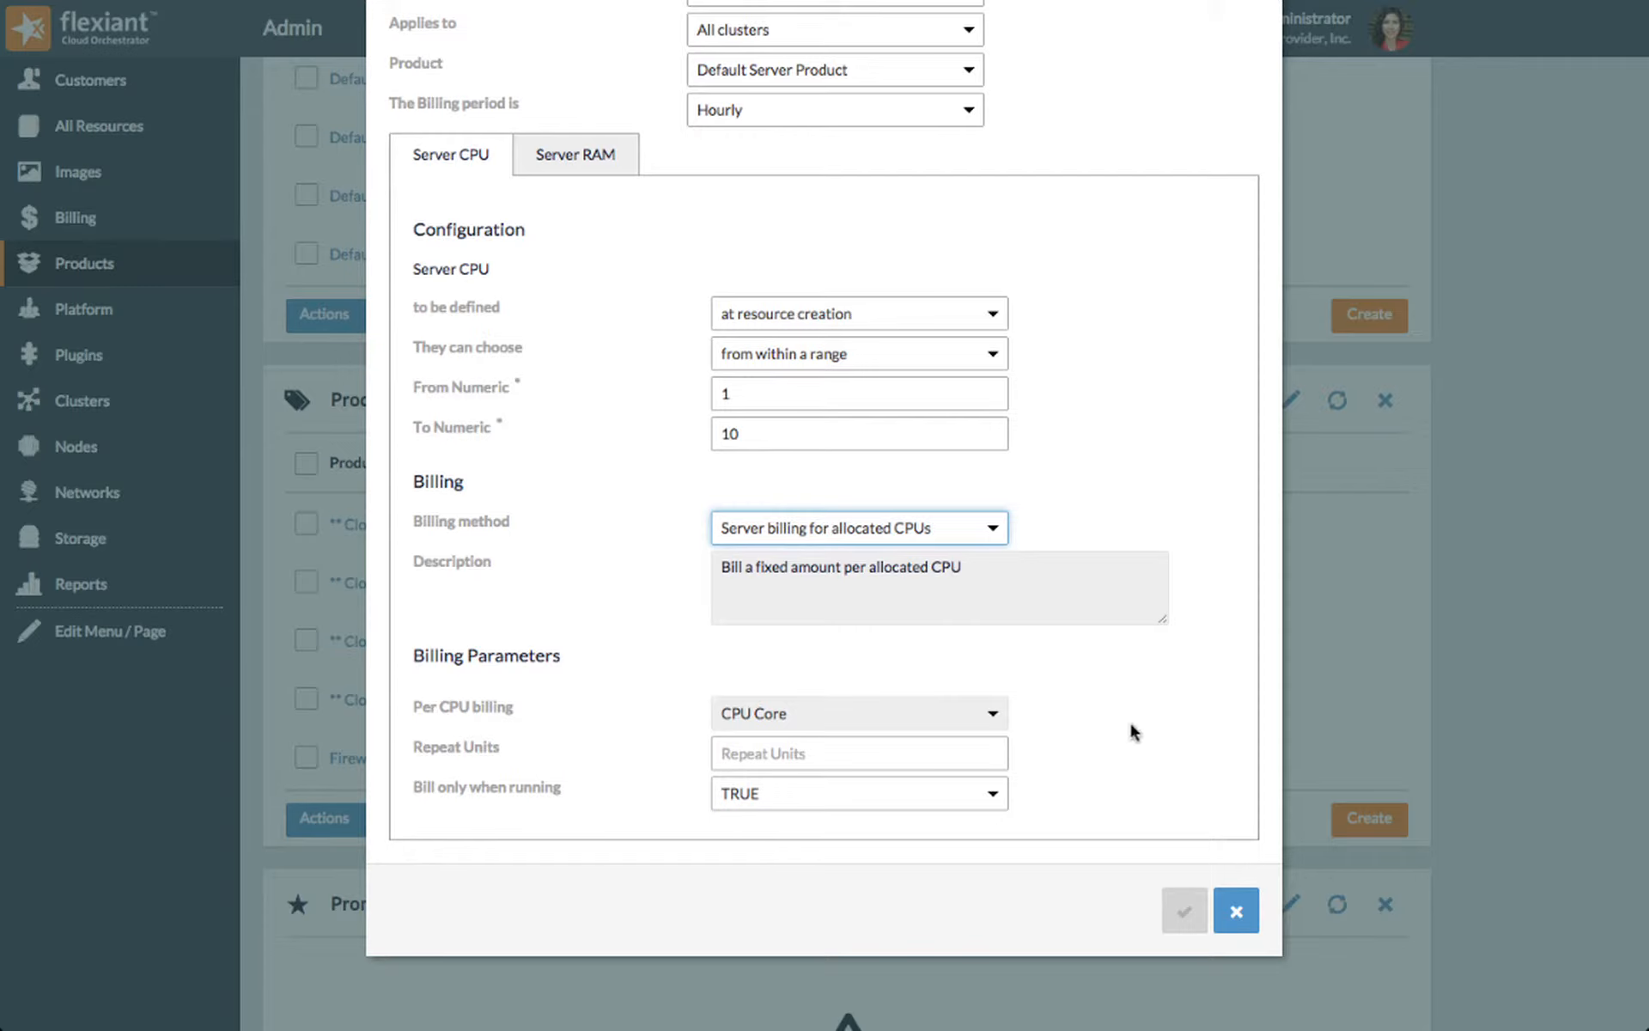
{"action": "left_click", "coordinate": [957, 760]}
{"action": "type", "text": "2"}
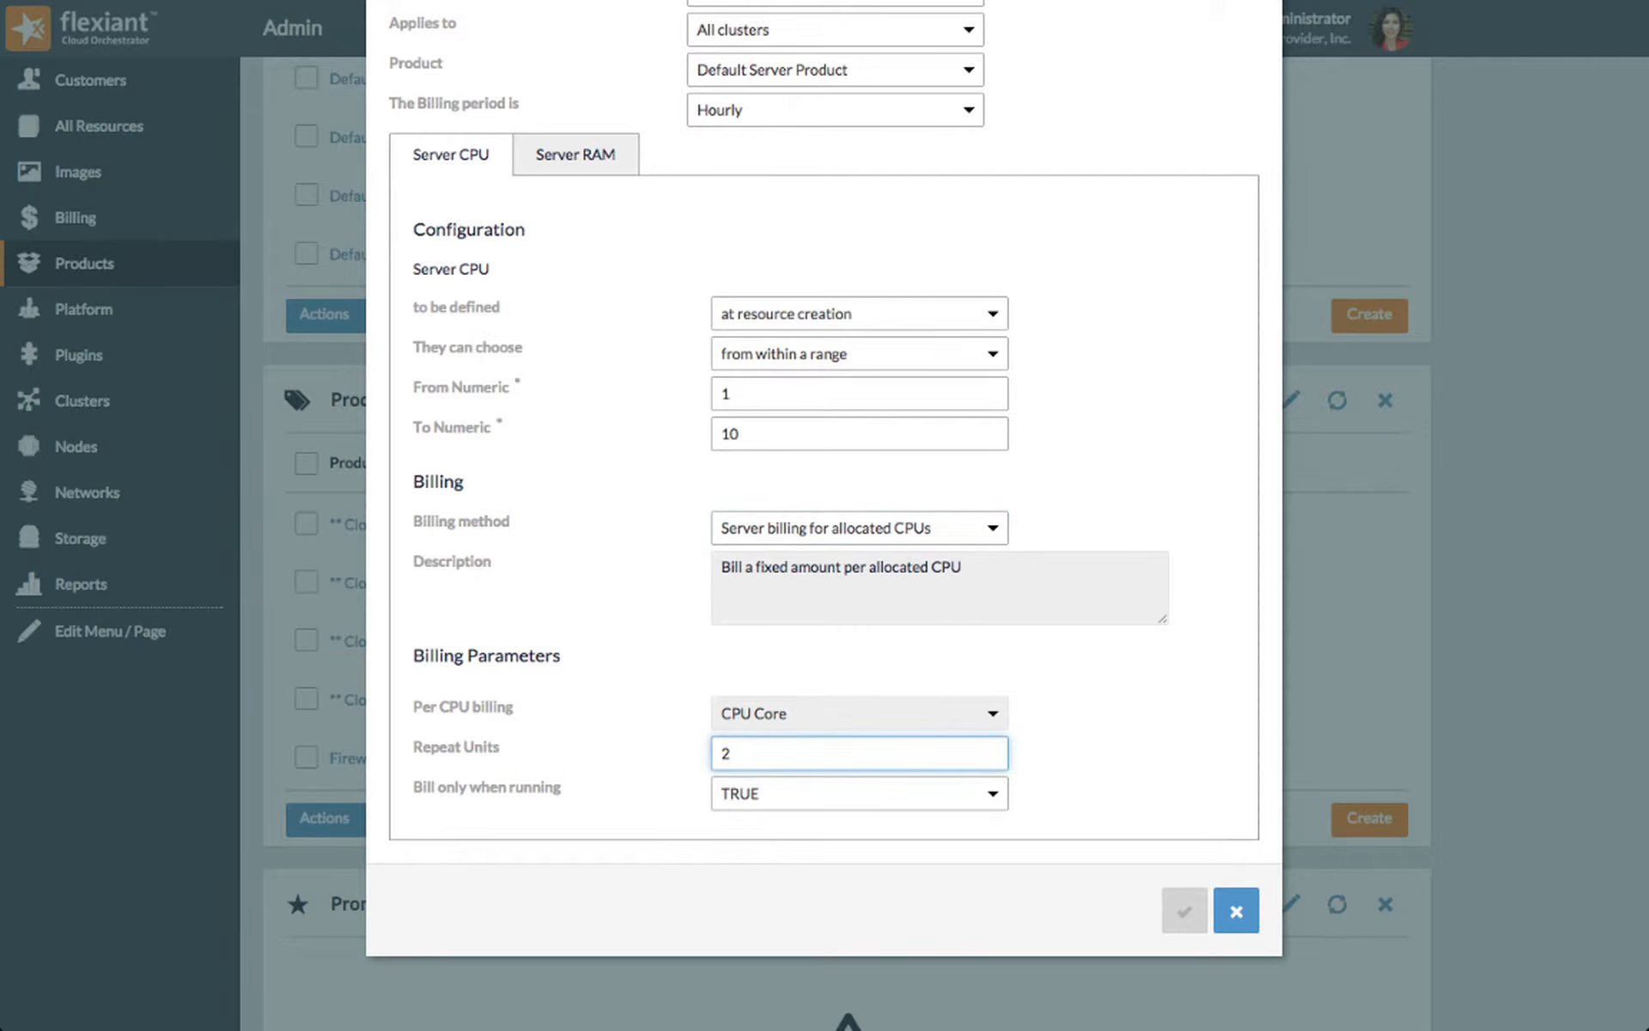
Step: Have Server RAM defined at resource creation from the values 512,1024,2048,4096,8192 and preview the example choices
{"action": "left_click", "coordinate": [617, 163]}
{"action": "left_click", "coordinate": [993, 564]}
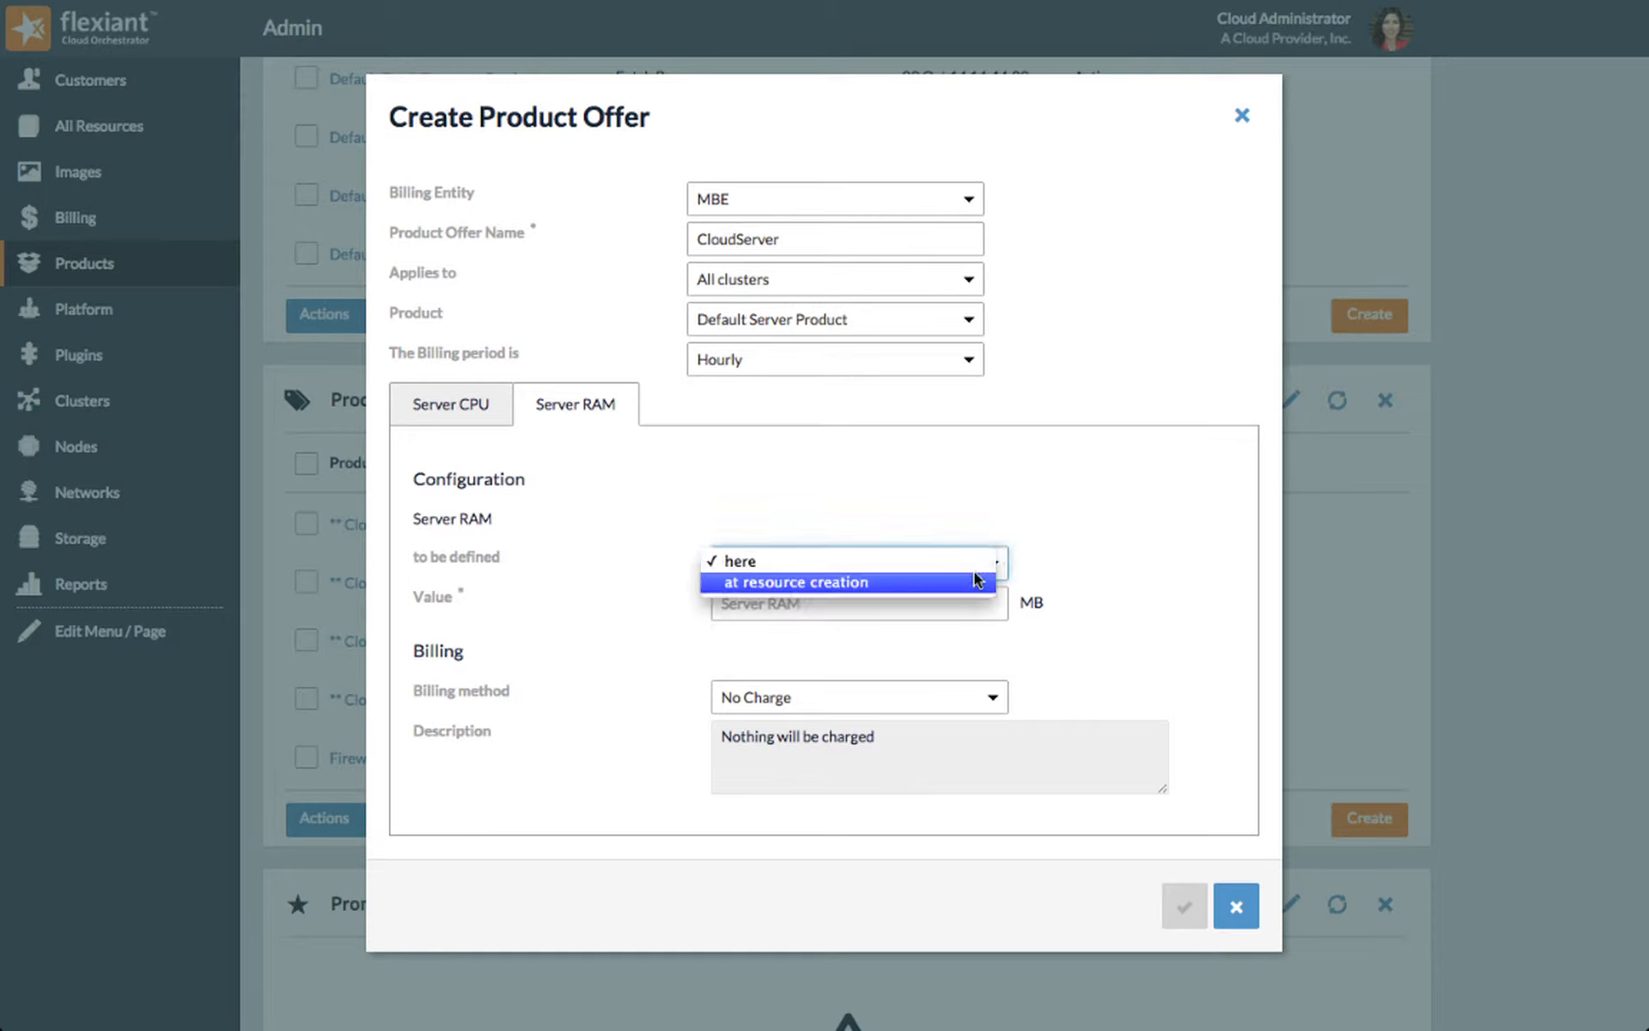
{"action": "left_click", "coordinate": [973, 583]}
{"action": "left_click", "coordinate": [973, 603]}
{"action": "left_click", "coordinate": [966, 621]}
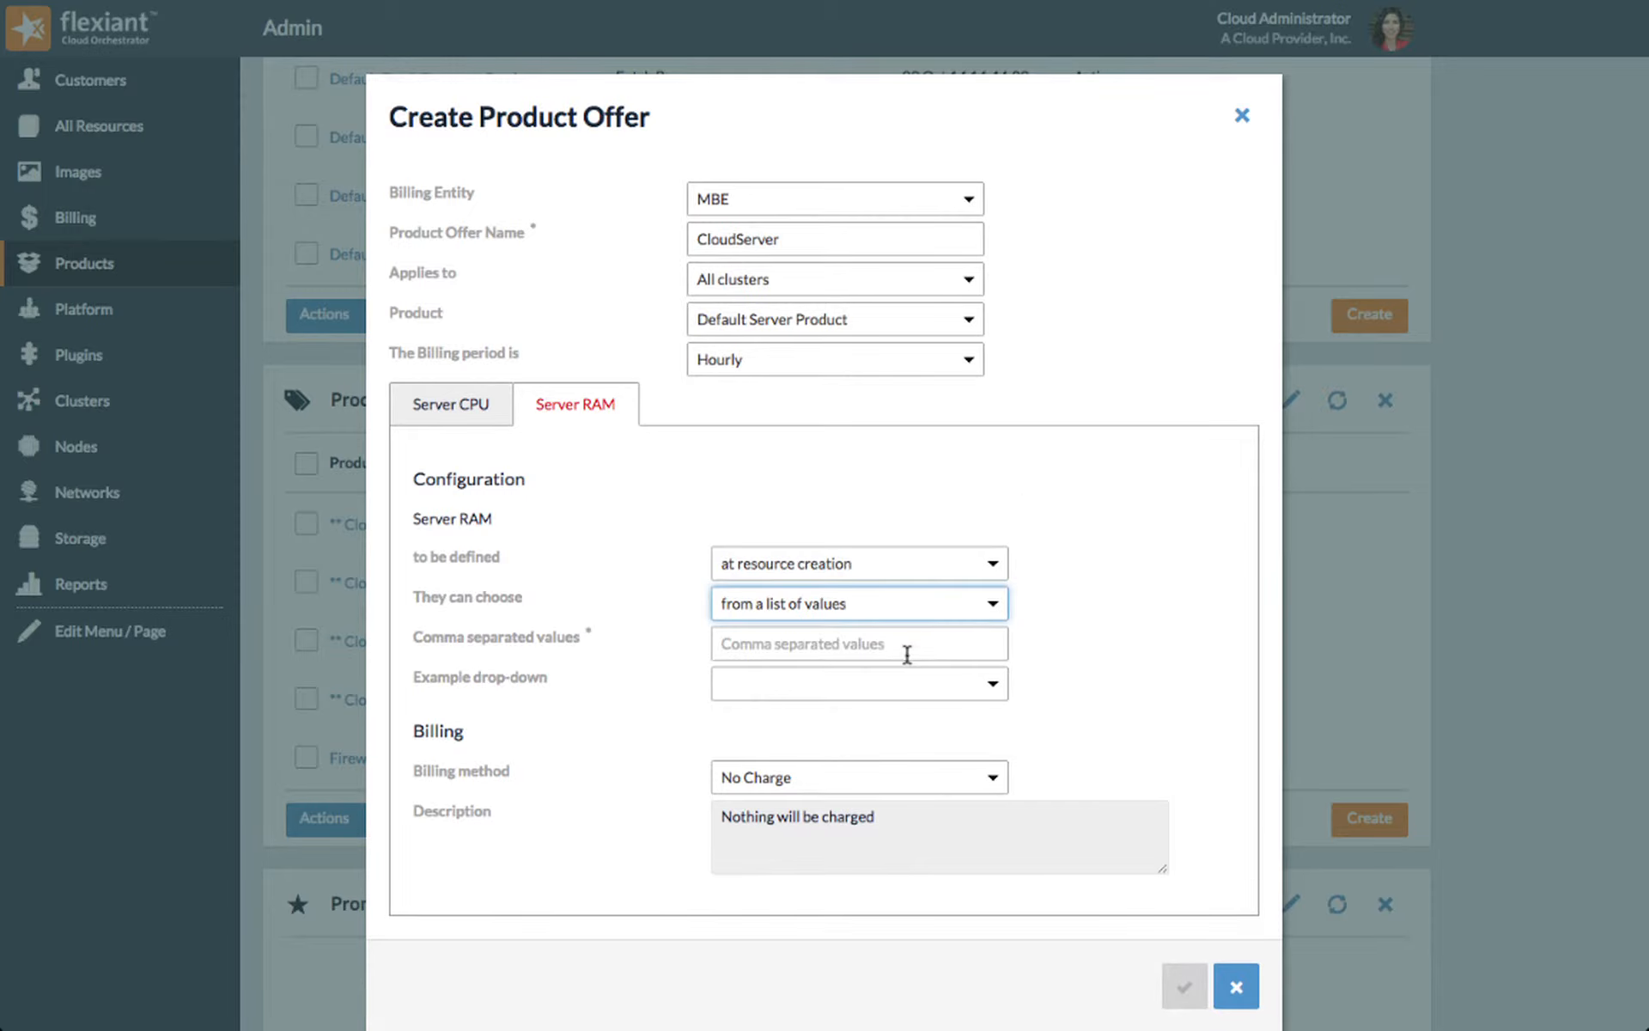
{"action": "left_click", "coordinate": [906, 644]}
{"action": "type", "text": "512,1024,2048,4096,8192"}
{"action": "left_click", "coordinate": [993, 685]}
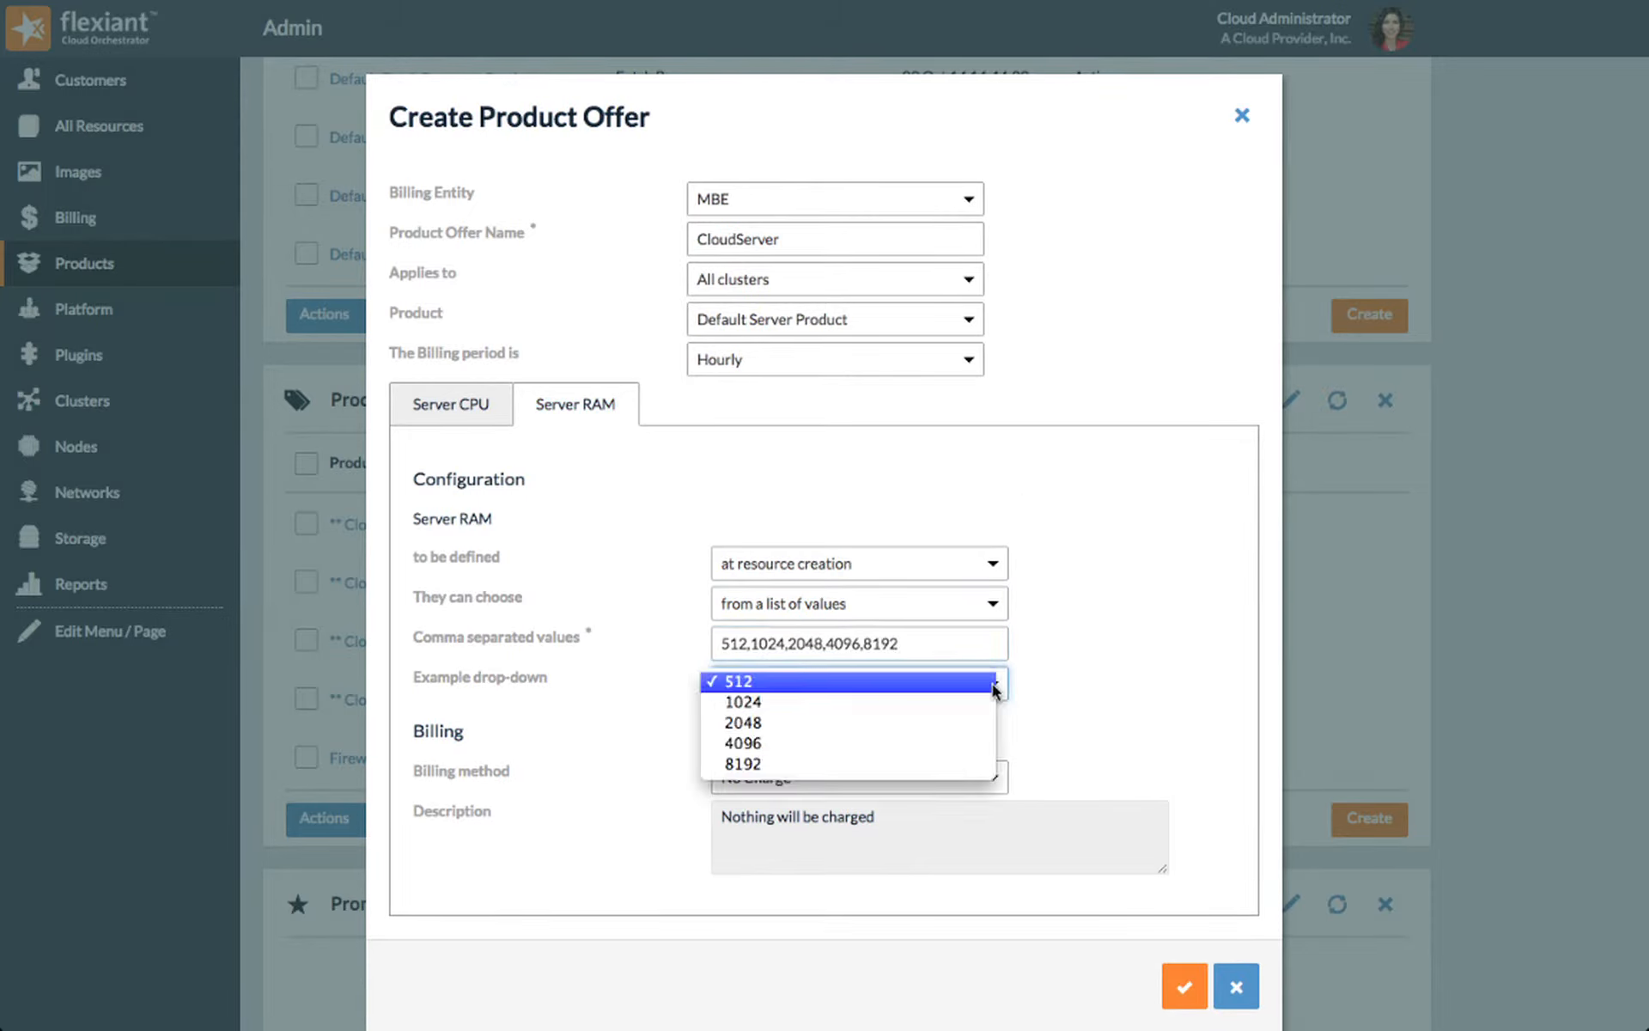
{"action": "left_click", "coordinate": [994, 685]}
Step: Set Server RAM to Server billing for allocated RAM in GB with 5 repeat units, and create the offer
{"action": "left_click", "coordinate": [993, 777]}
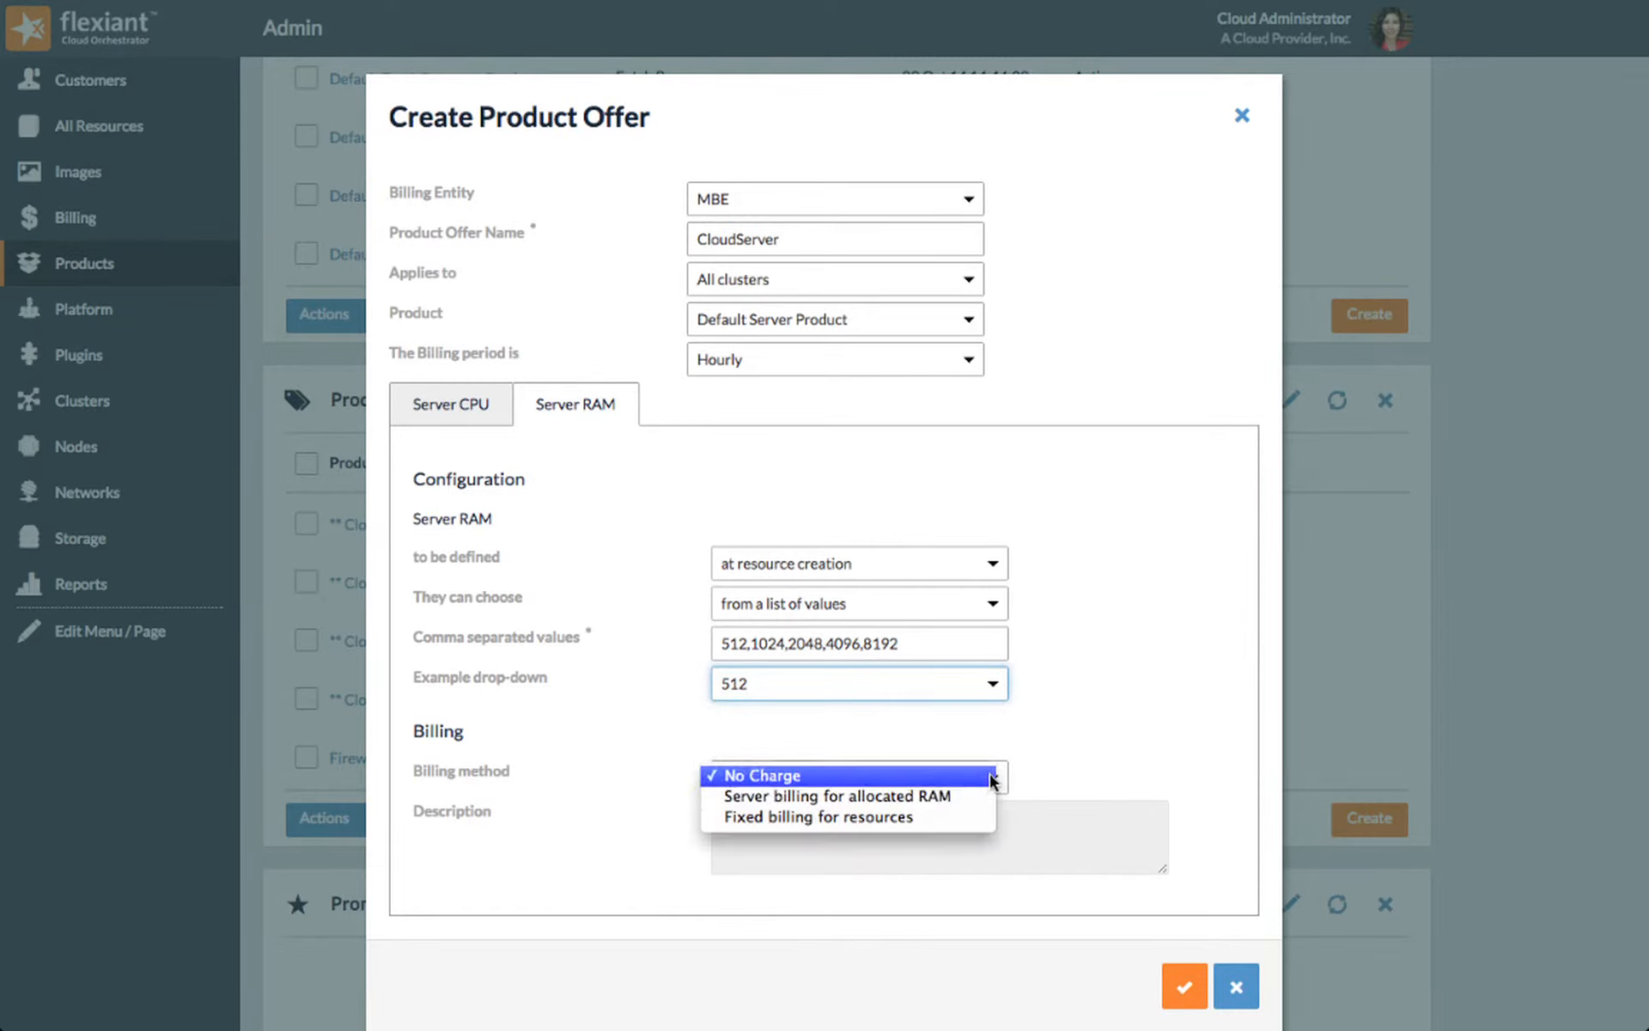
{"action": "left_click", "coordinate": [954, 795]}
{"action": "scroll", "coordinate": [859, 859], "scroll_direction": "down", "scroll_amount": 3}
{"action": "left_click", "coordinate": [888, 839]}
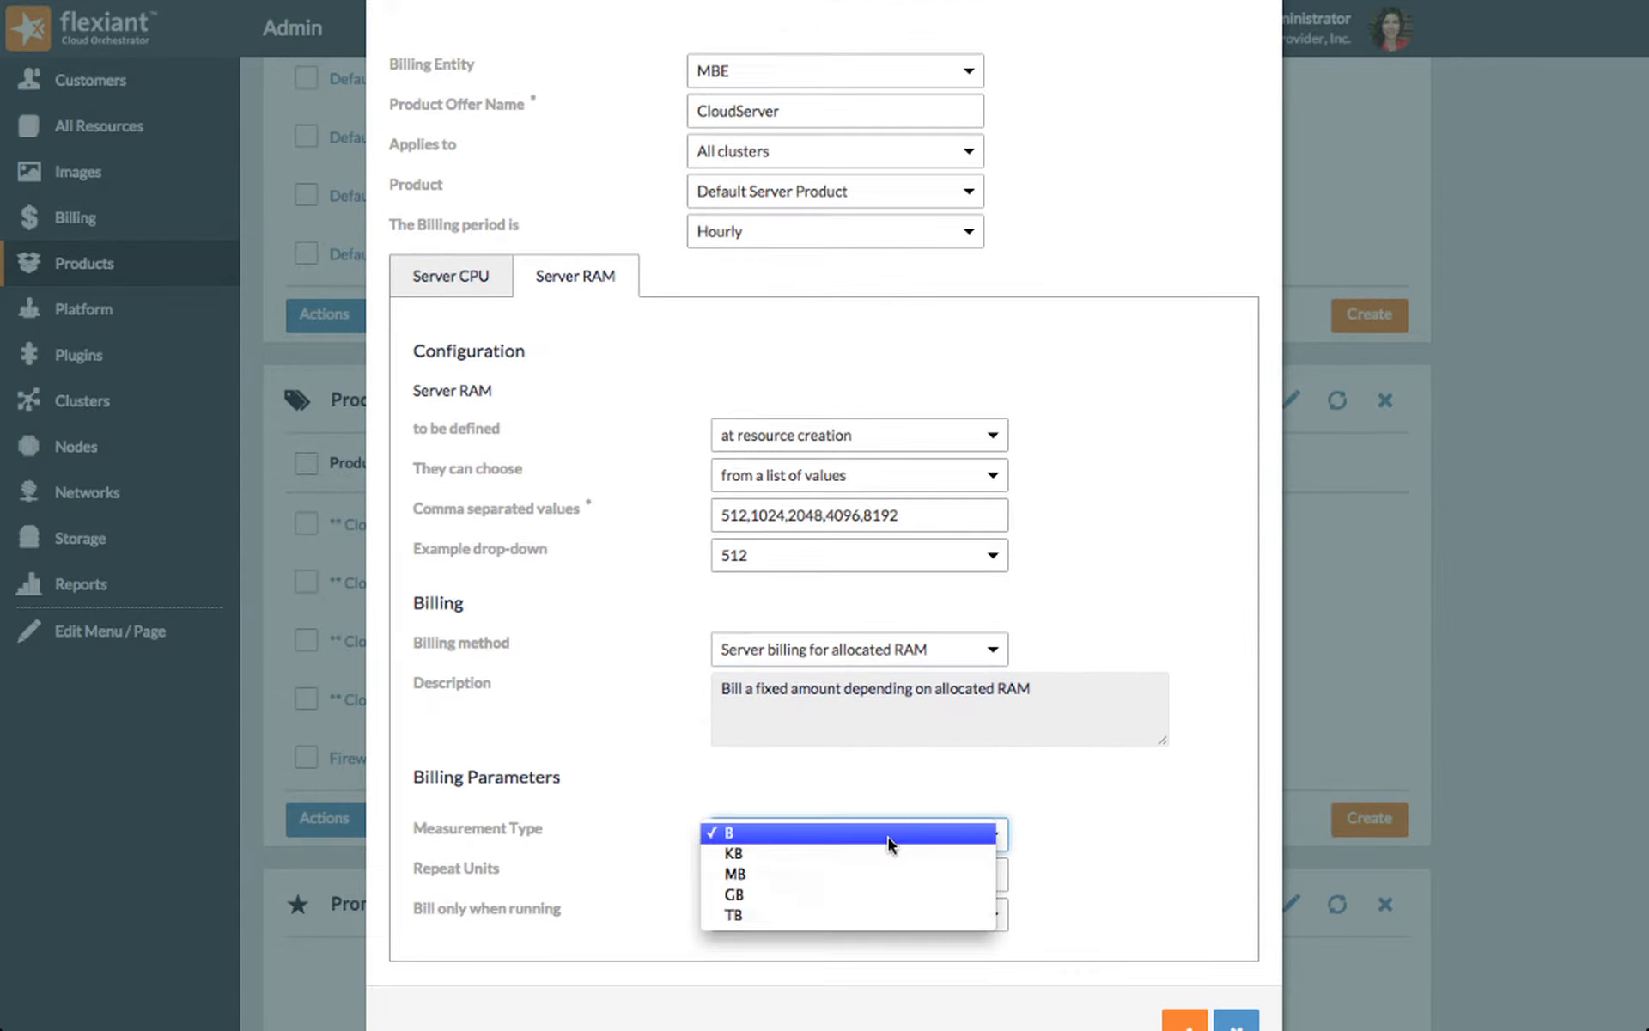
{"action": "left_click", "coordinate": [873, 888]}
{"action": "scroll", "coordinate": [871, 885], "scroll_direction": "down", "scroll_amount": 2}
{"action": "key", "text": "Tab"}
{"action": "type", "text": "5"}
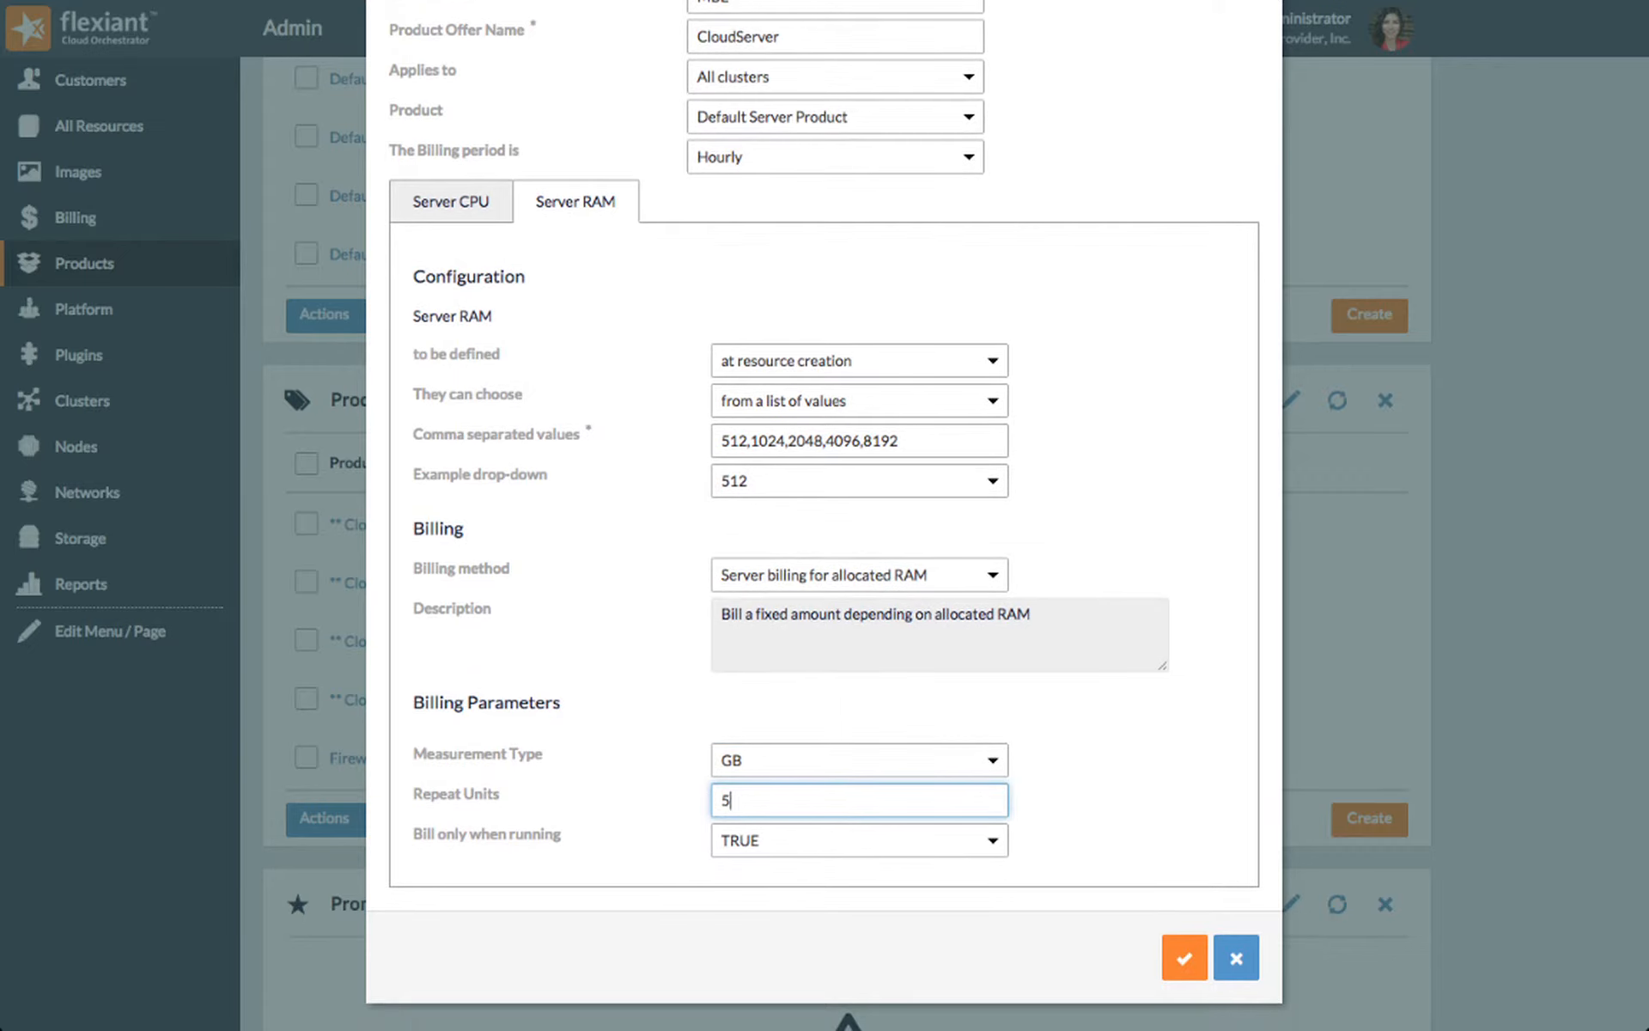
{"action": "left_click", "coordinate": [1178, 954]}
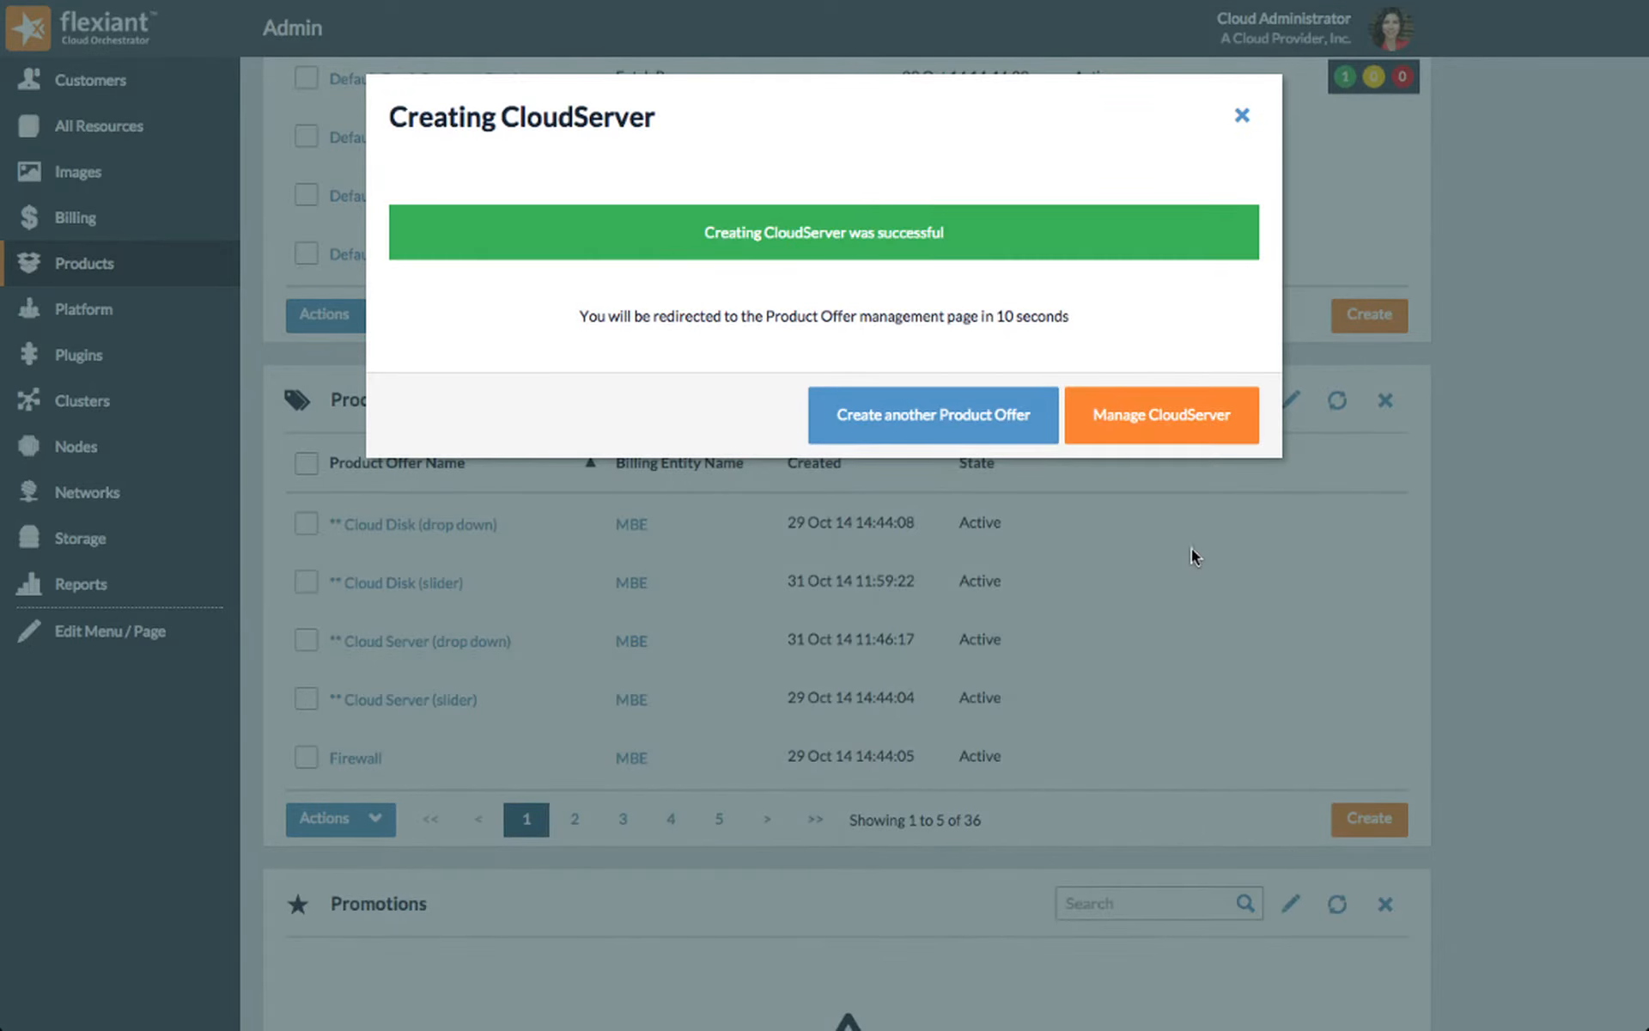
Step: Open the new CloudServer offer for management, set its state to Active and save the configuration
{"action": "left_click", "coordinate": [1200, 419]}
{"action": "left_click", "coordinate": [1384, 237]}
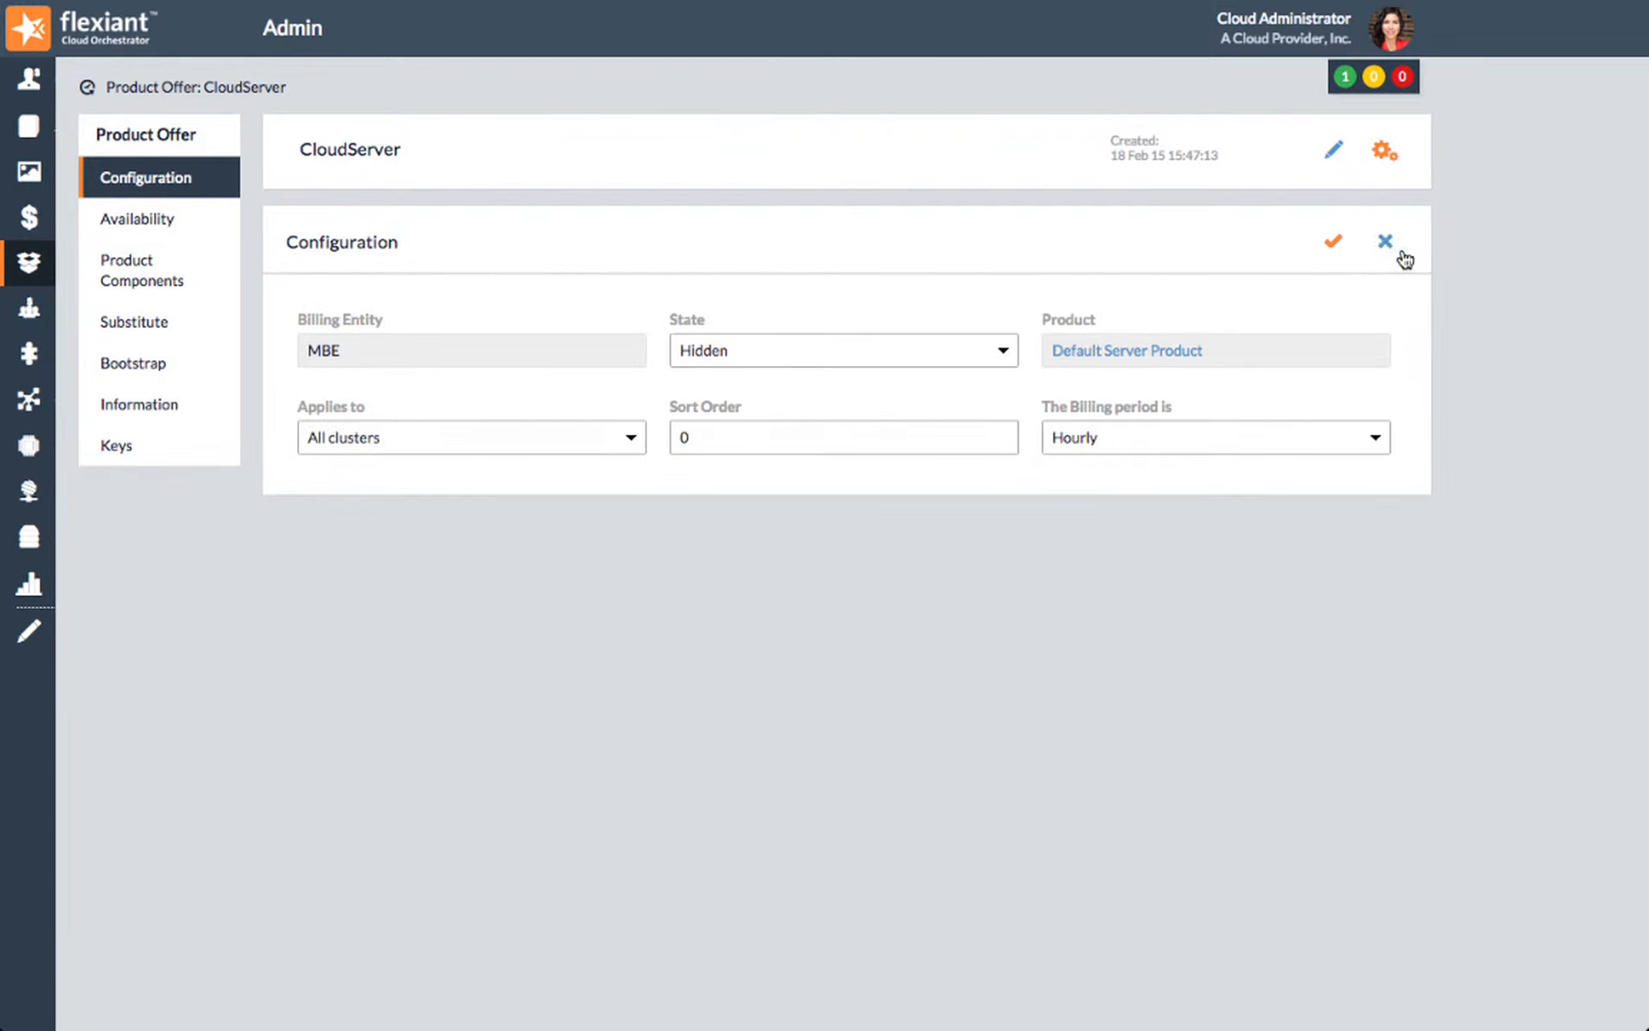
{"action": "left_click", "coordinate": [989, 348]}
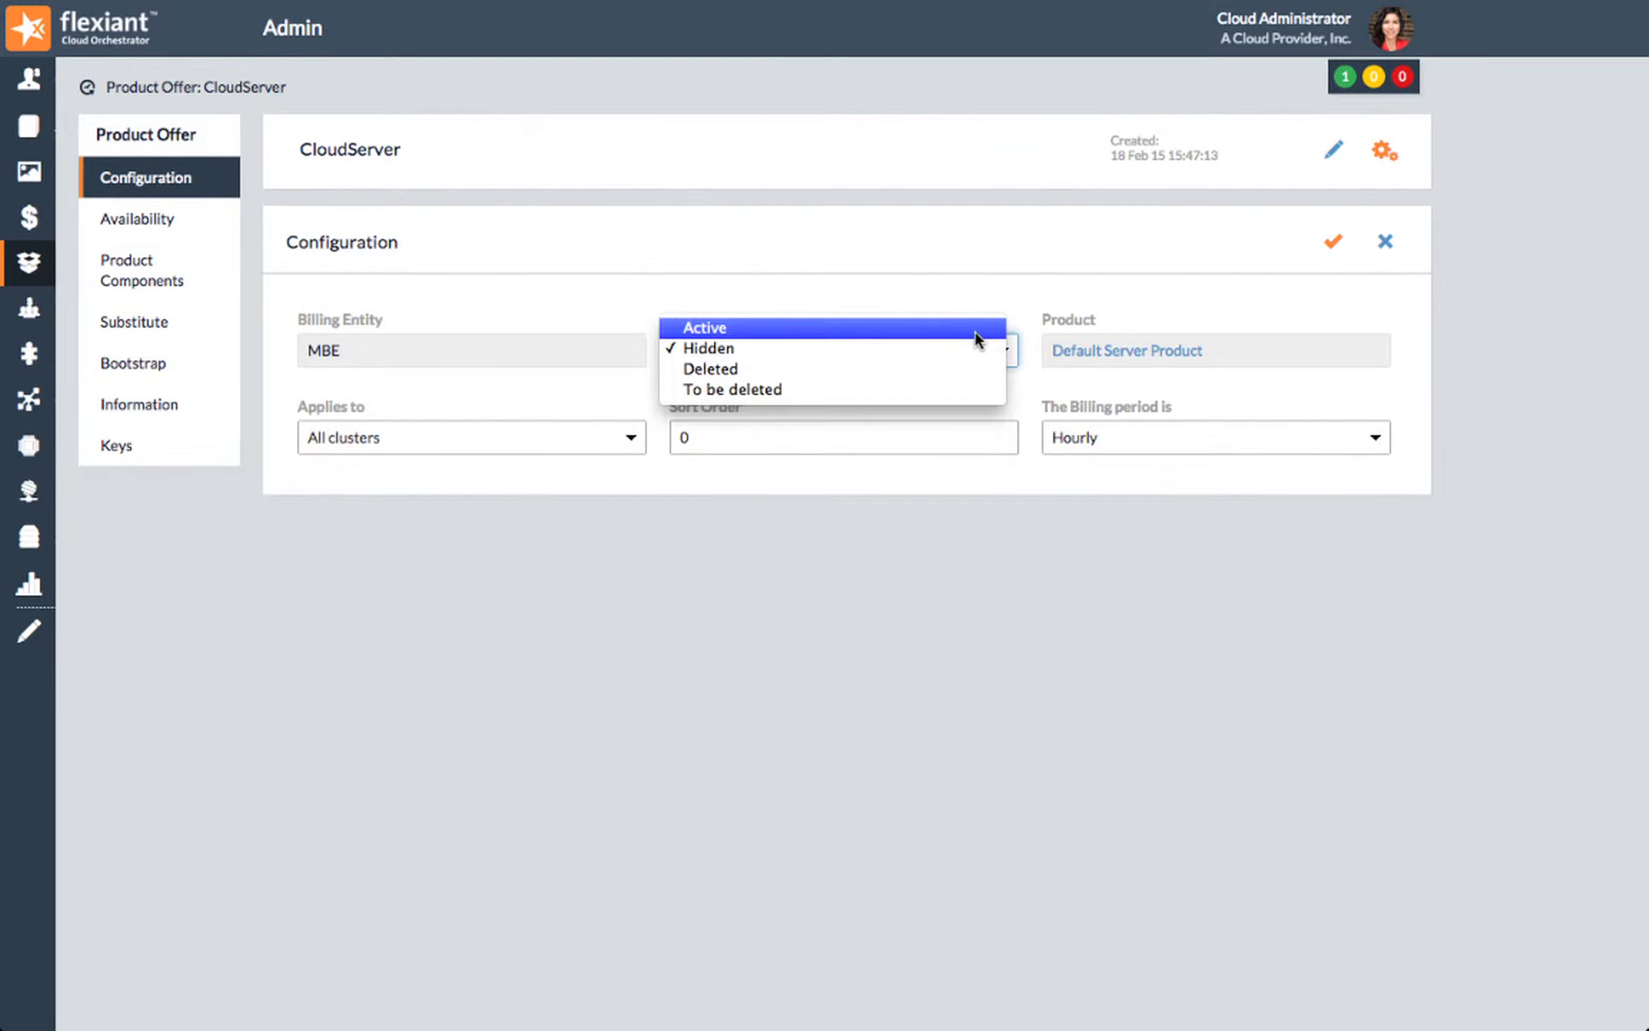
{"action": "left_click", "coordinate": [975, 331]}
{"action": "left_click", "coordinate": [1327, 247]}
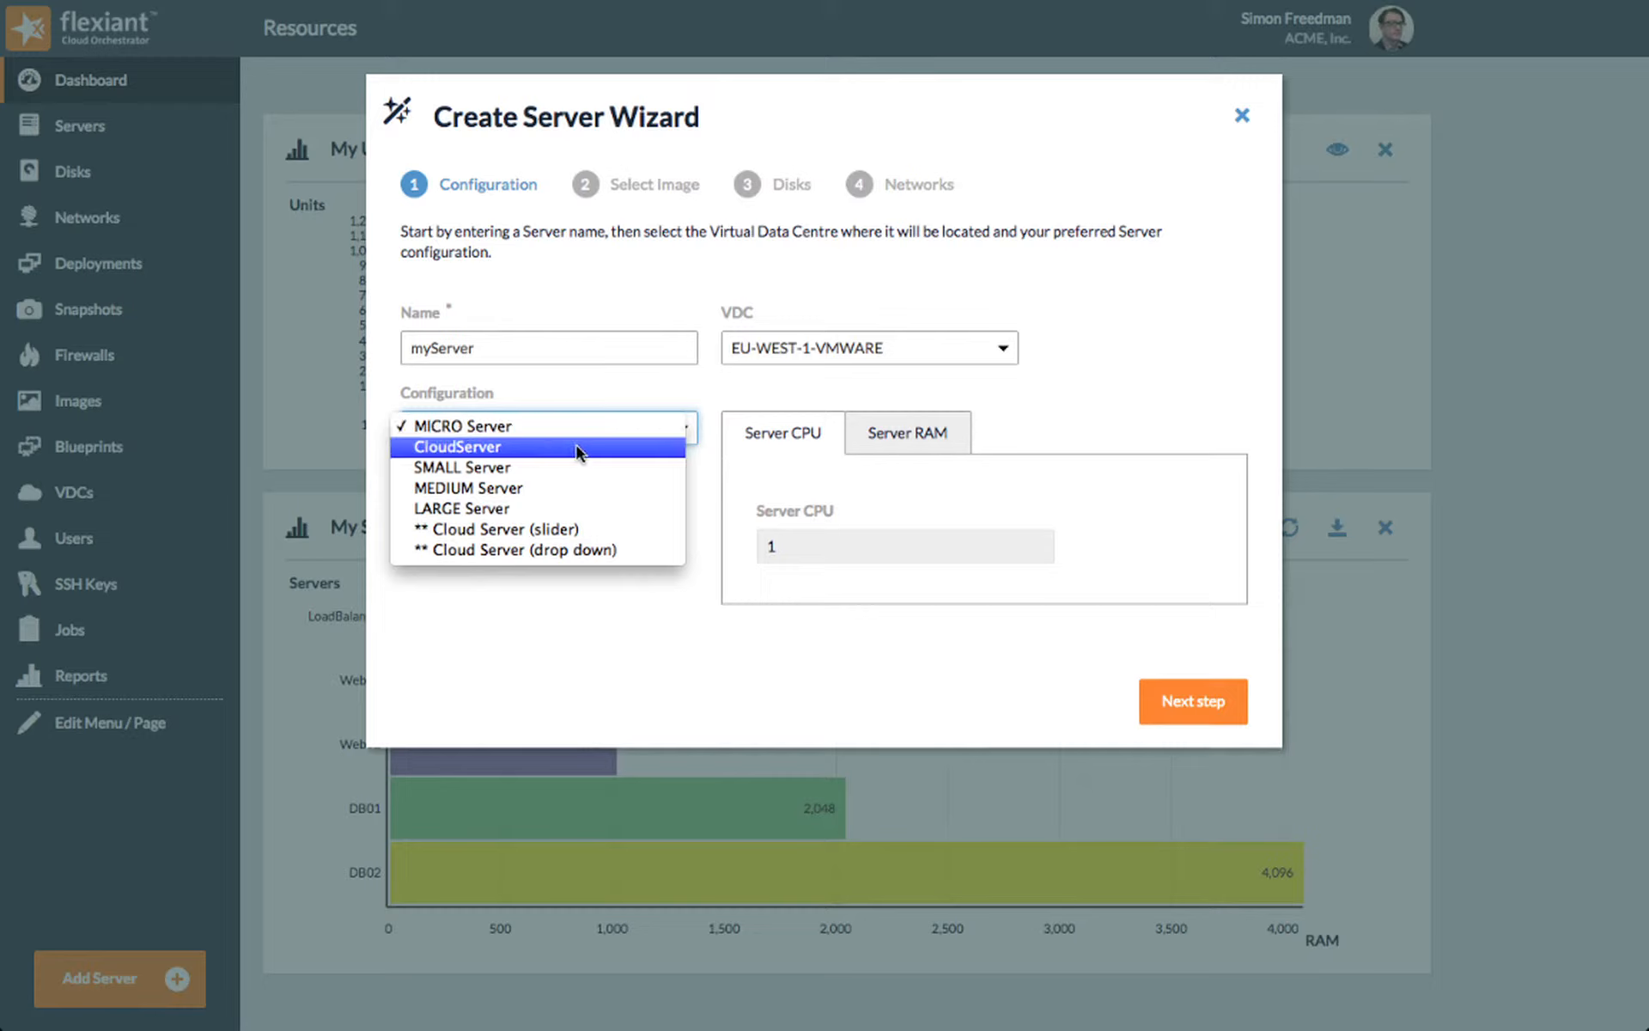
Step: Choose the CloudServer configuration for myServer and check its Server CPU and Server RAM options, keeping RAM at 512 MB
{"action": "left_click", "coordinate": [576, 445]}
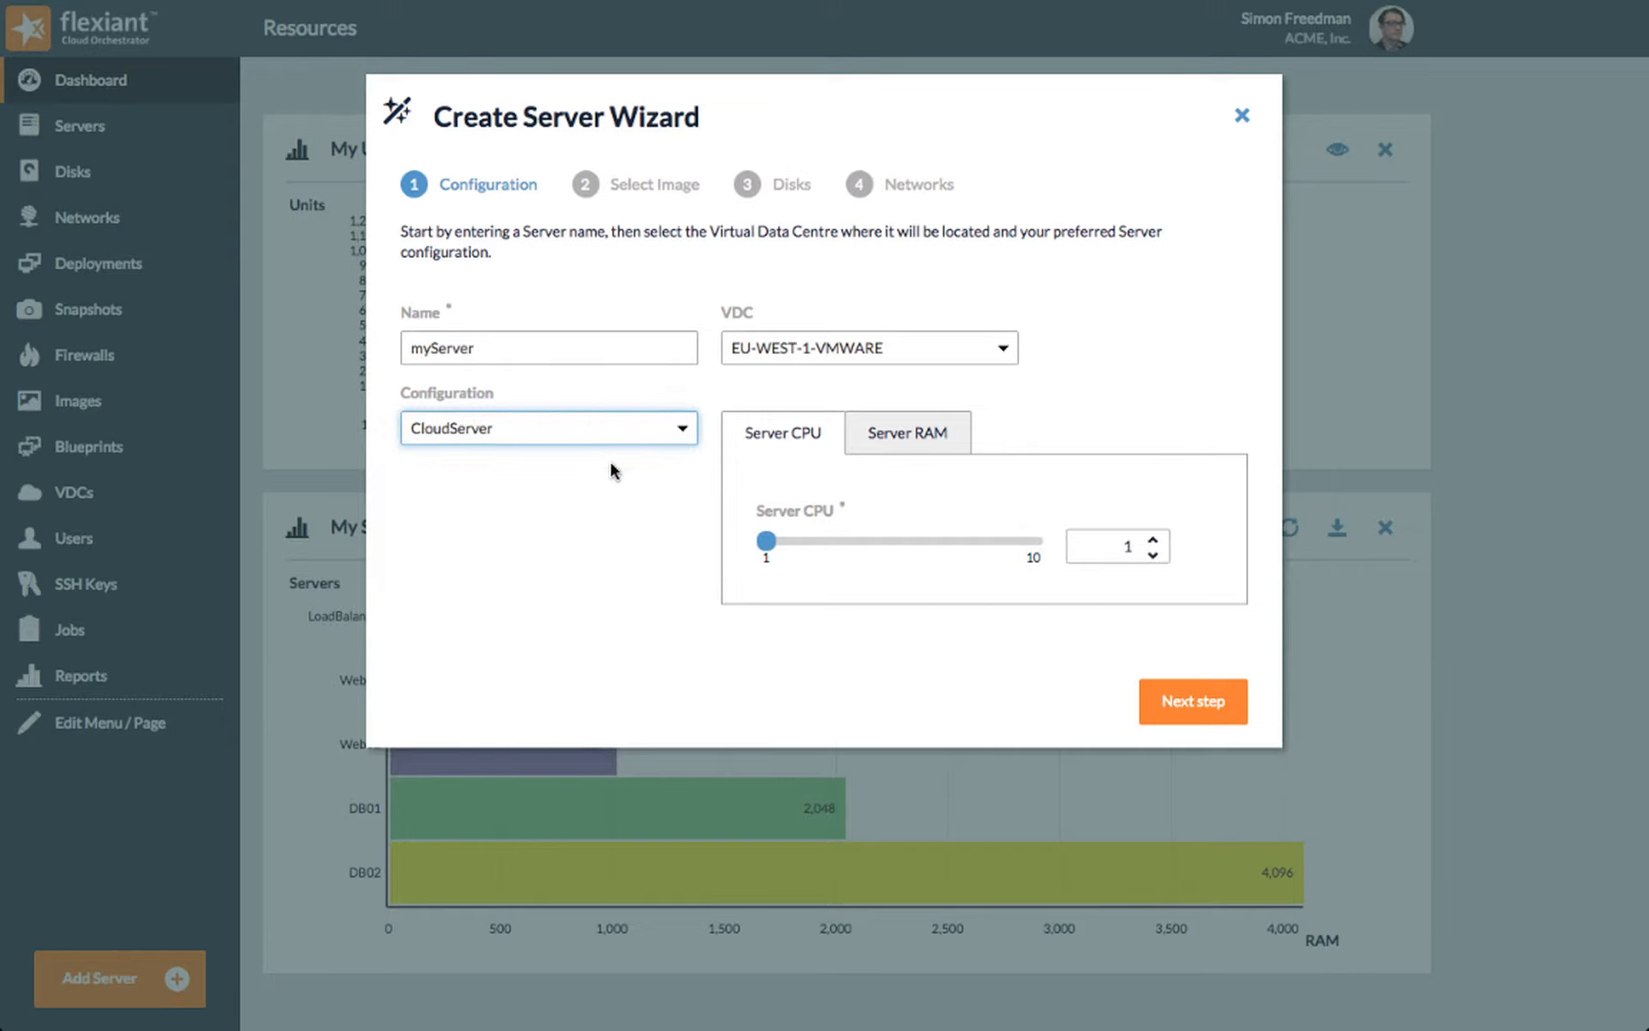
{"action": "left_click_drag", "start_coordinate": [765, 541], "coordinate": [711, 523]}
{"action": "left_click", "coordinate": [945, 438]}
{"action": "left_click", "coordinate": [882, 546]}
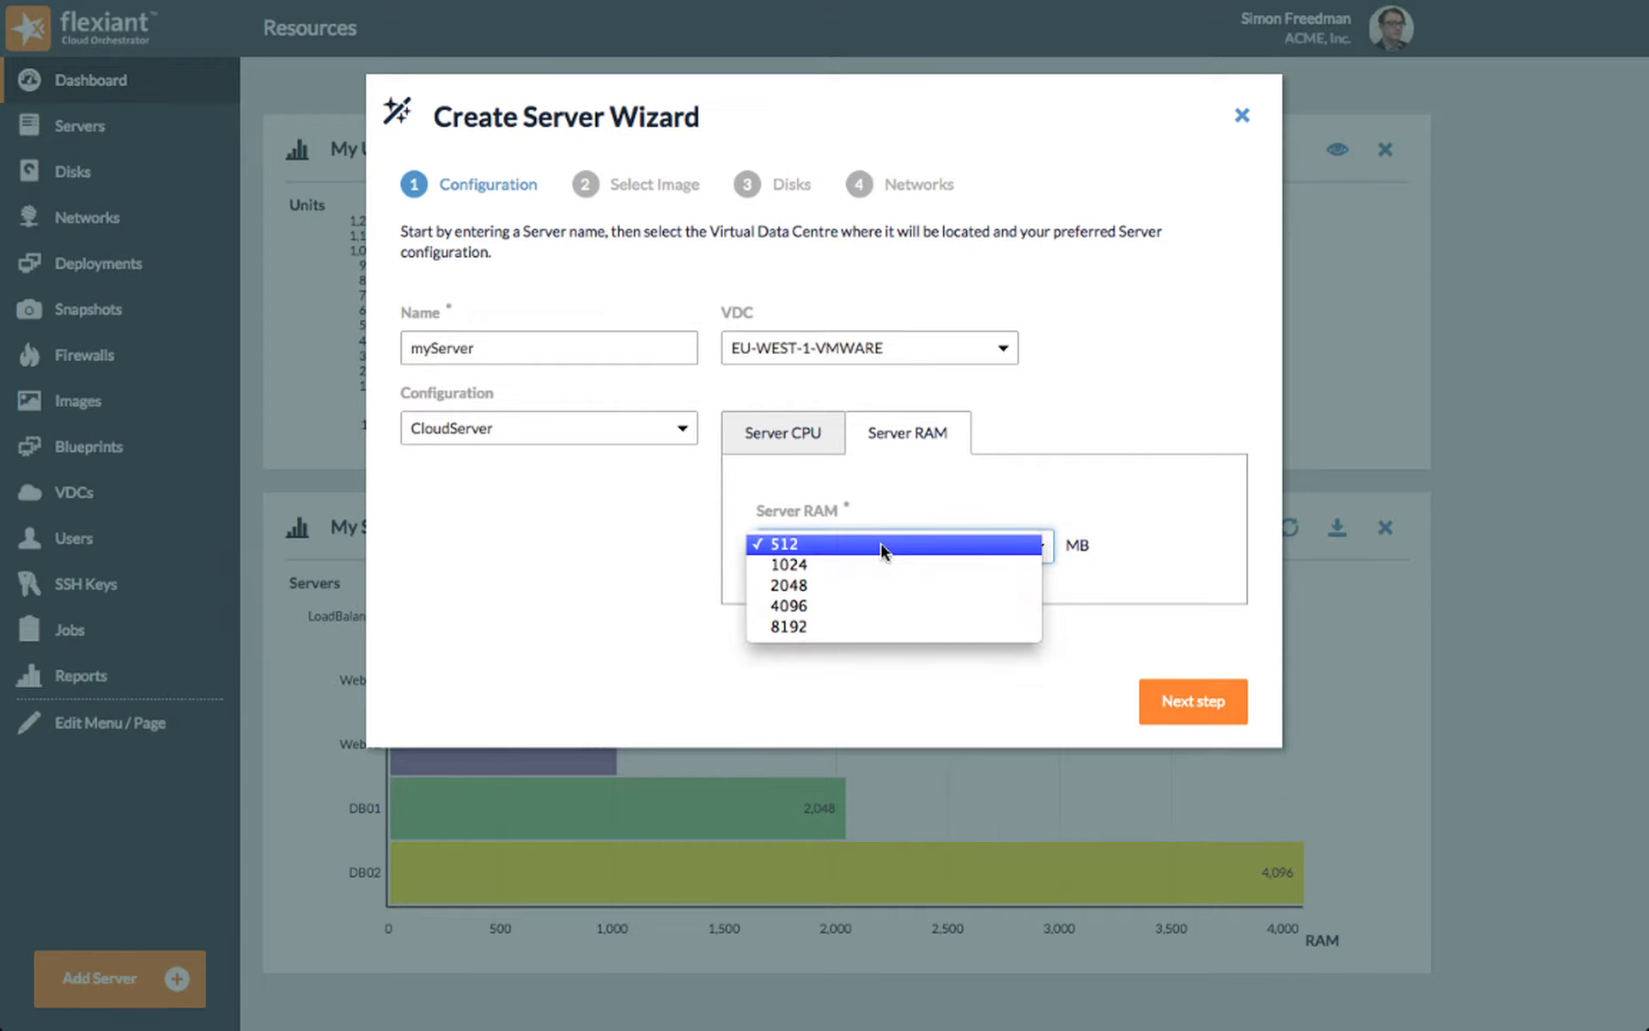
{"action": "left_click", "coordinate": [951, 517]}
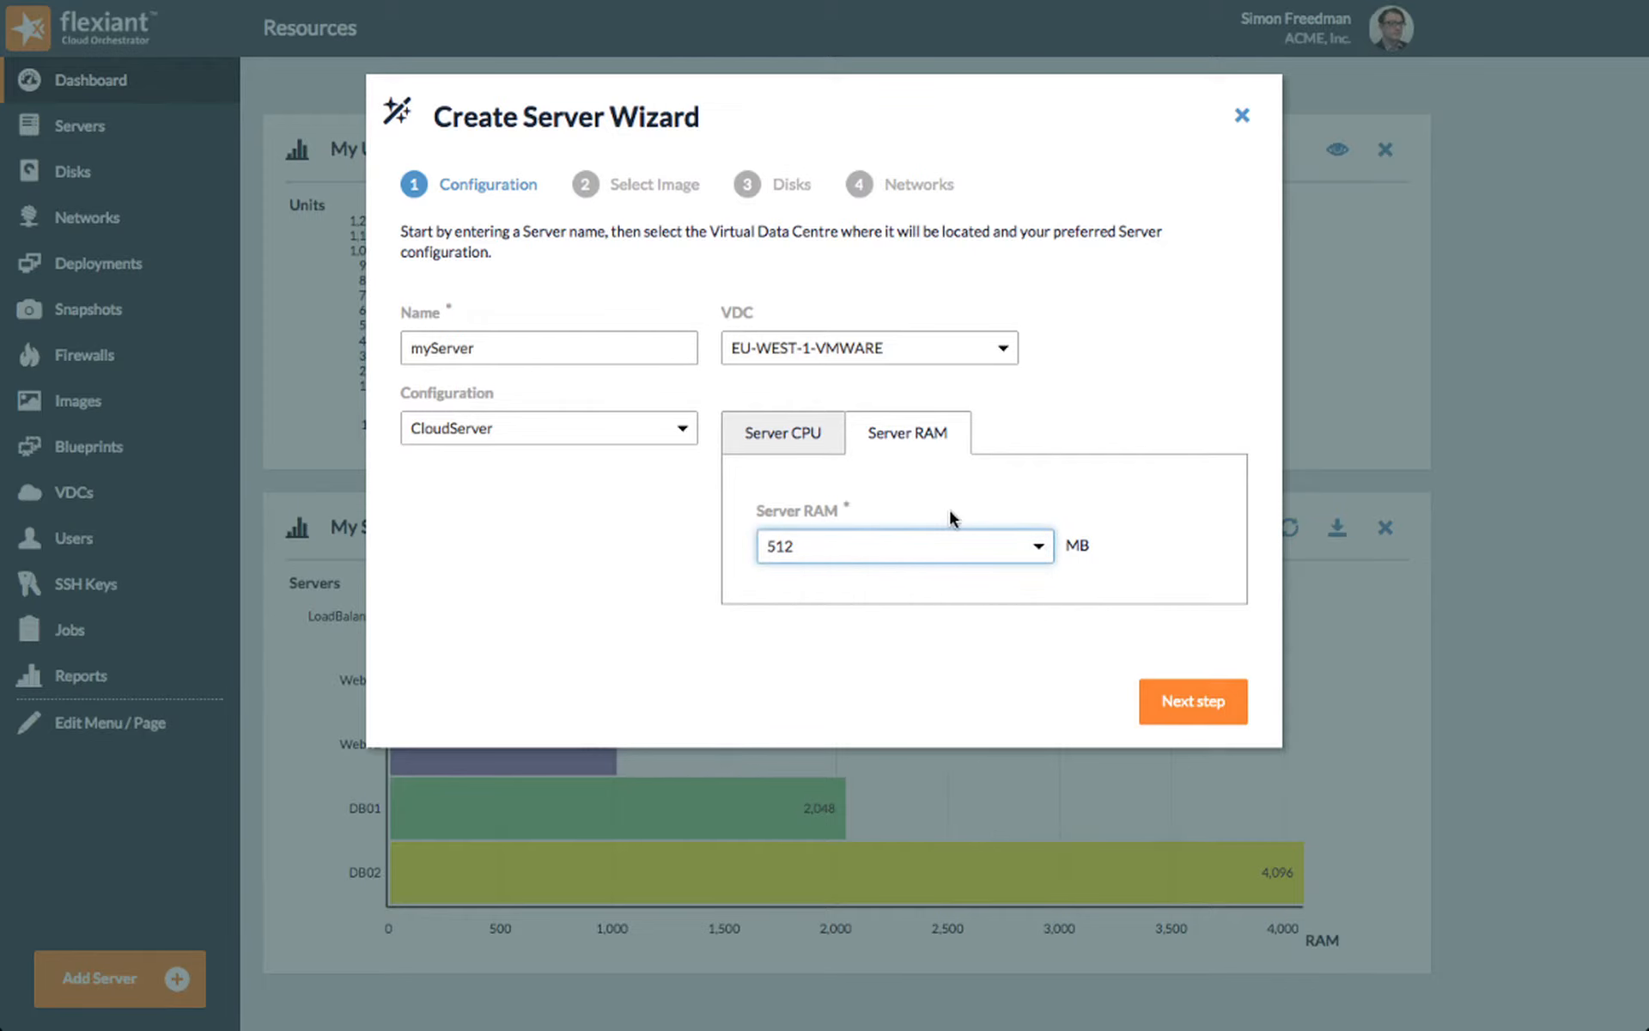
Step: Advance the server wizard to the network settings, using the HA Proxy 1.5 image and the default disk settings
{"action": "left_click", "coordinate": [1149, 692]}
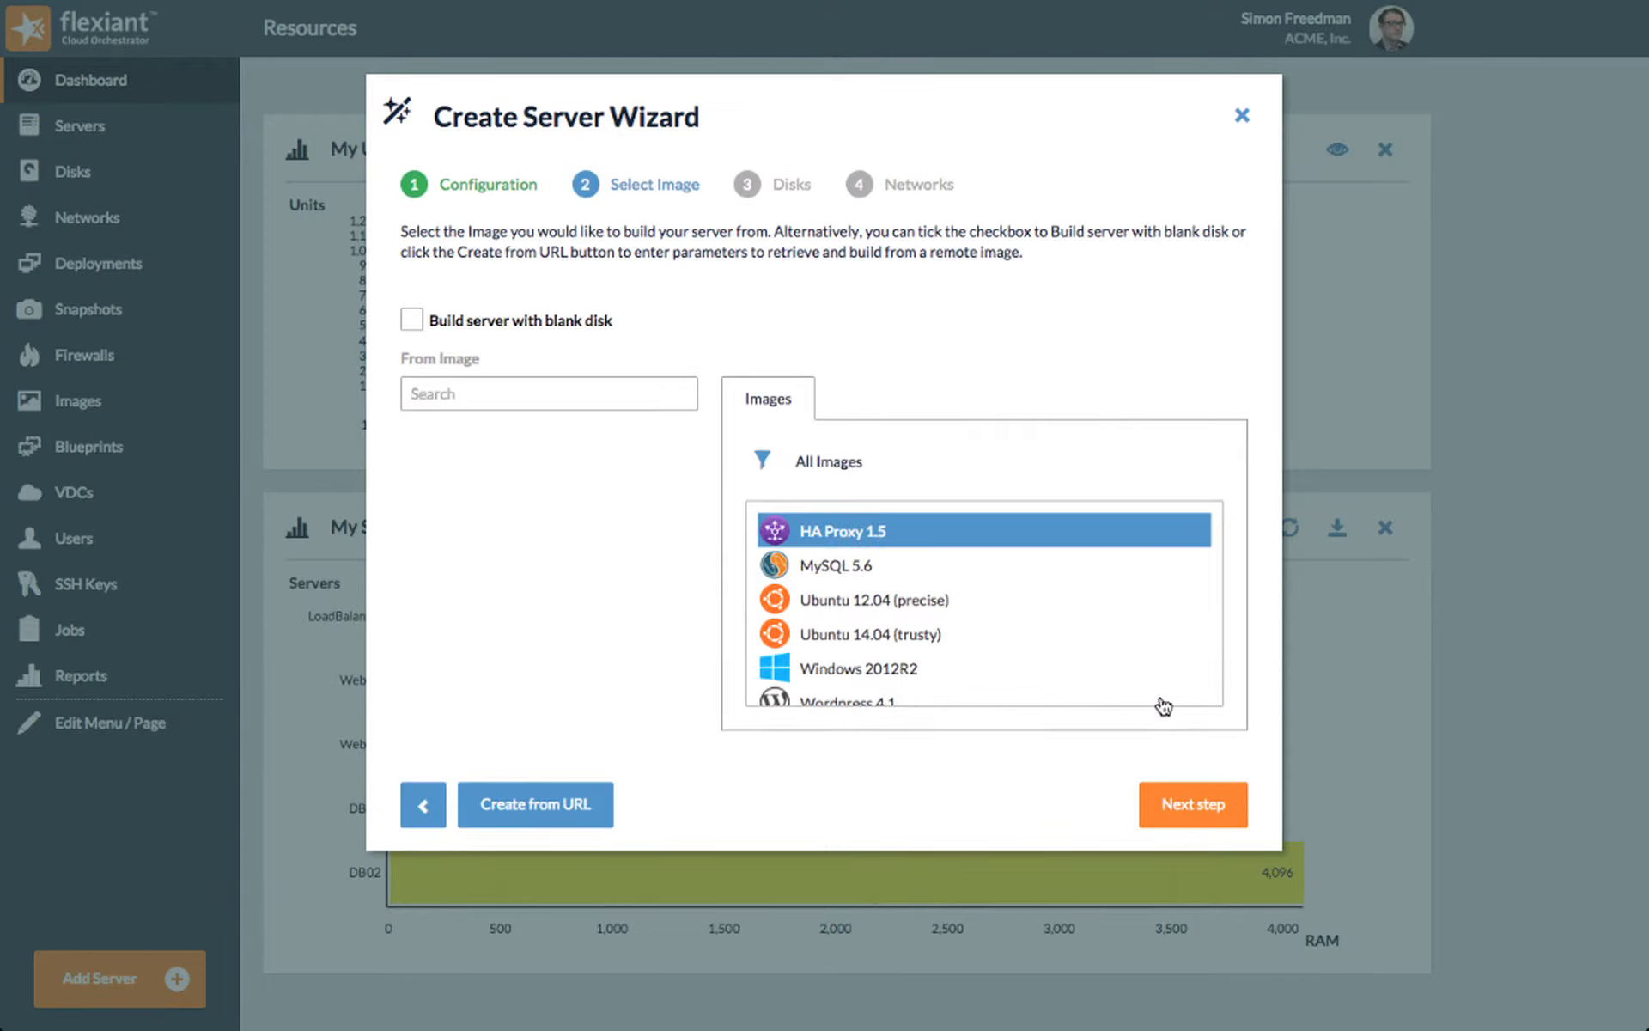
{"action": "left_click", "coordinate": [1197, 802]}
{"action": "left_click", "coordinate": [1201, 807]}
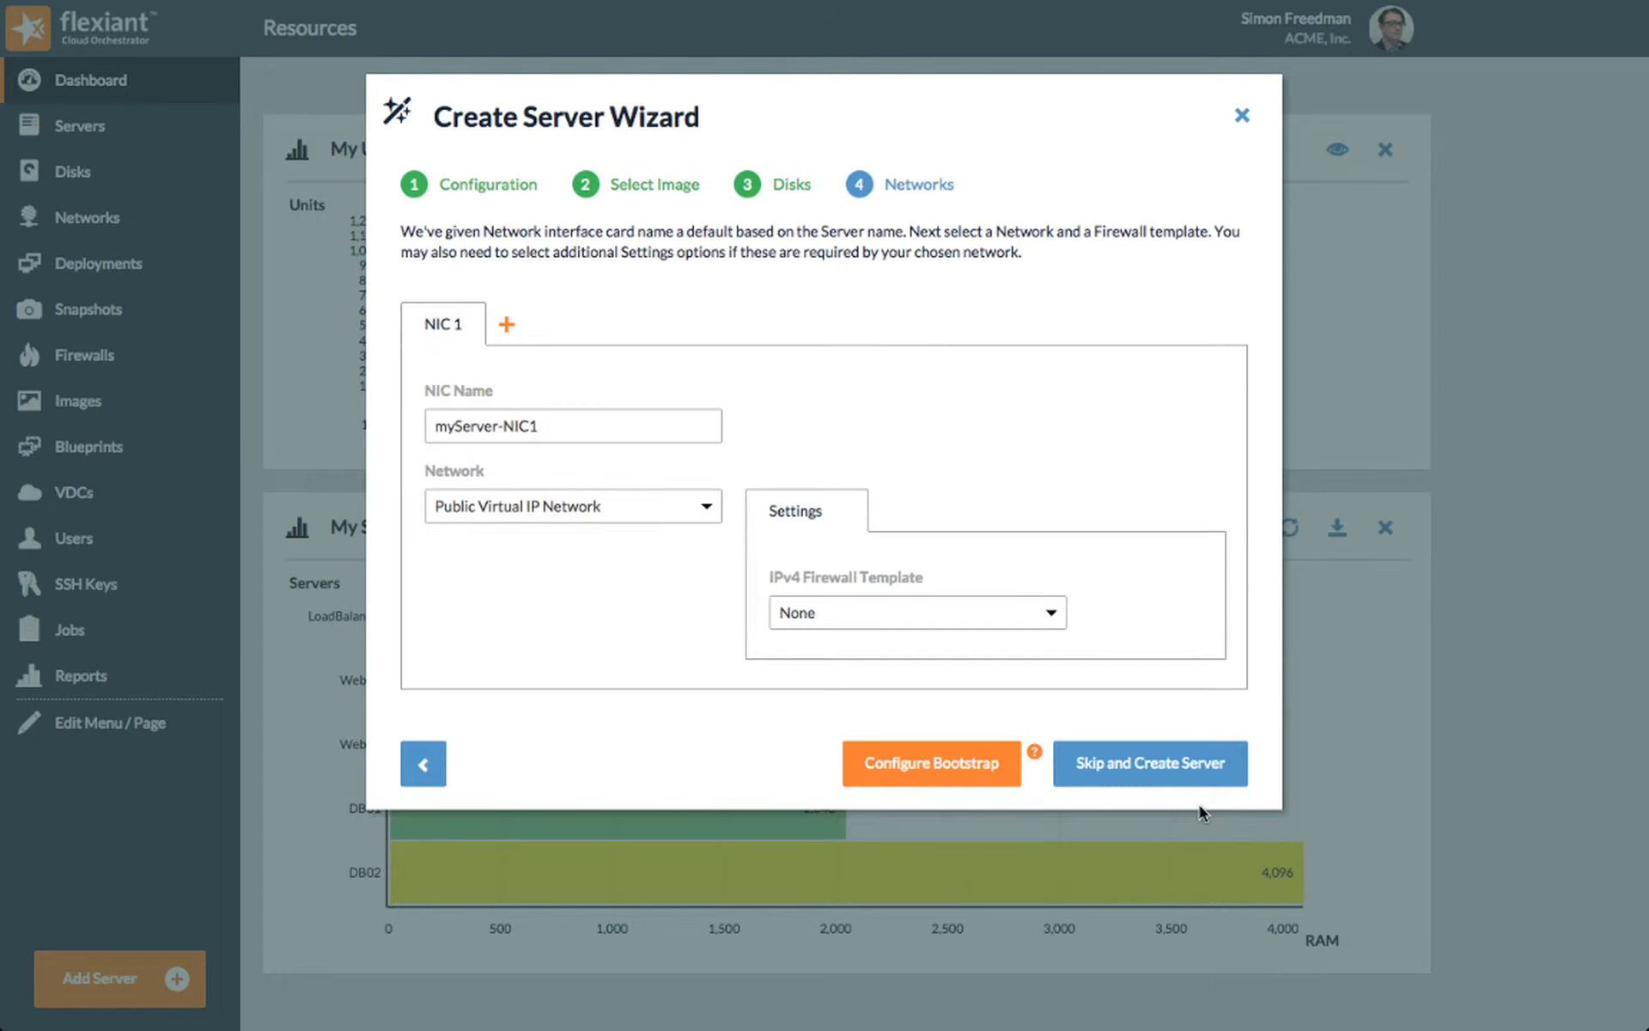
Step: Create myServer on the Public Virtual IP Network without a firewall template or bootstrap configuration, and start the server once created
{"action": "left_click", "coordinate": [1147, 777]}
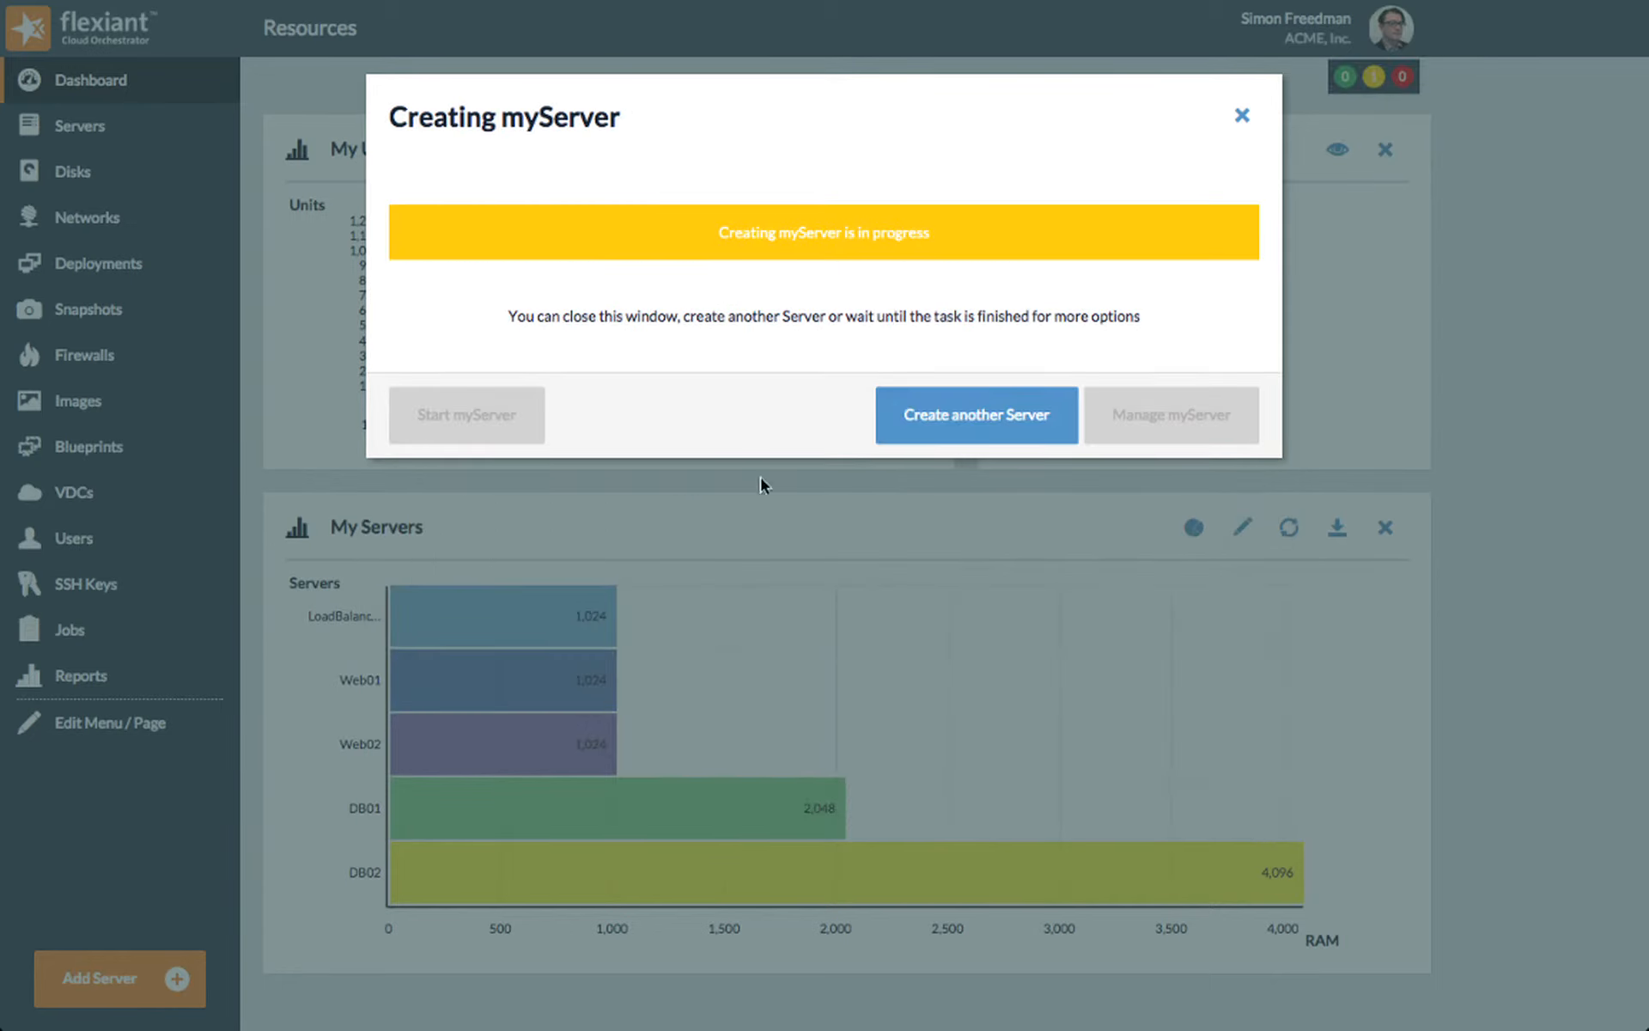
{"action": "left_click", "coordinate": [494, 408]}
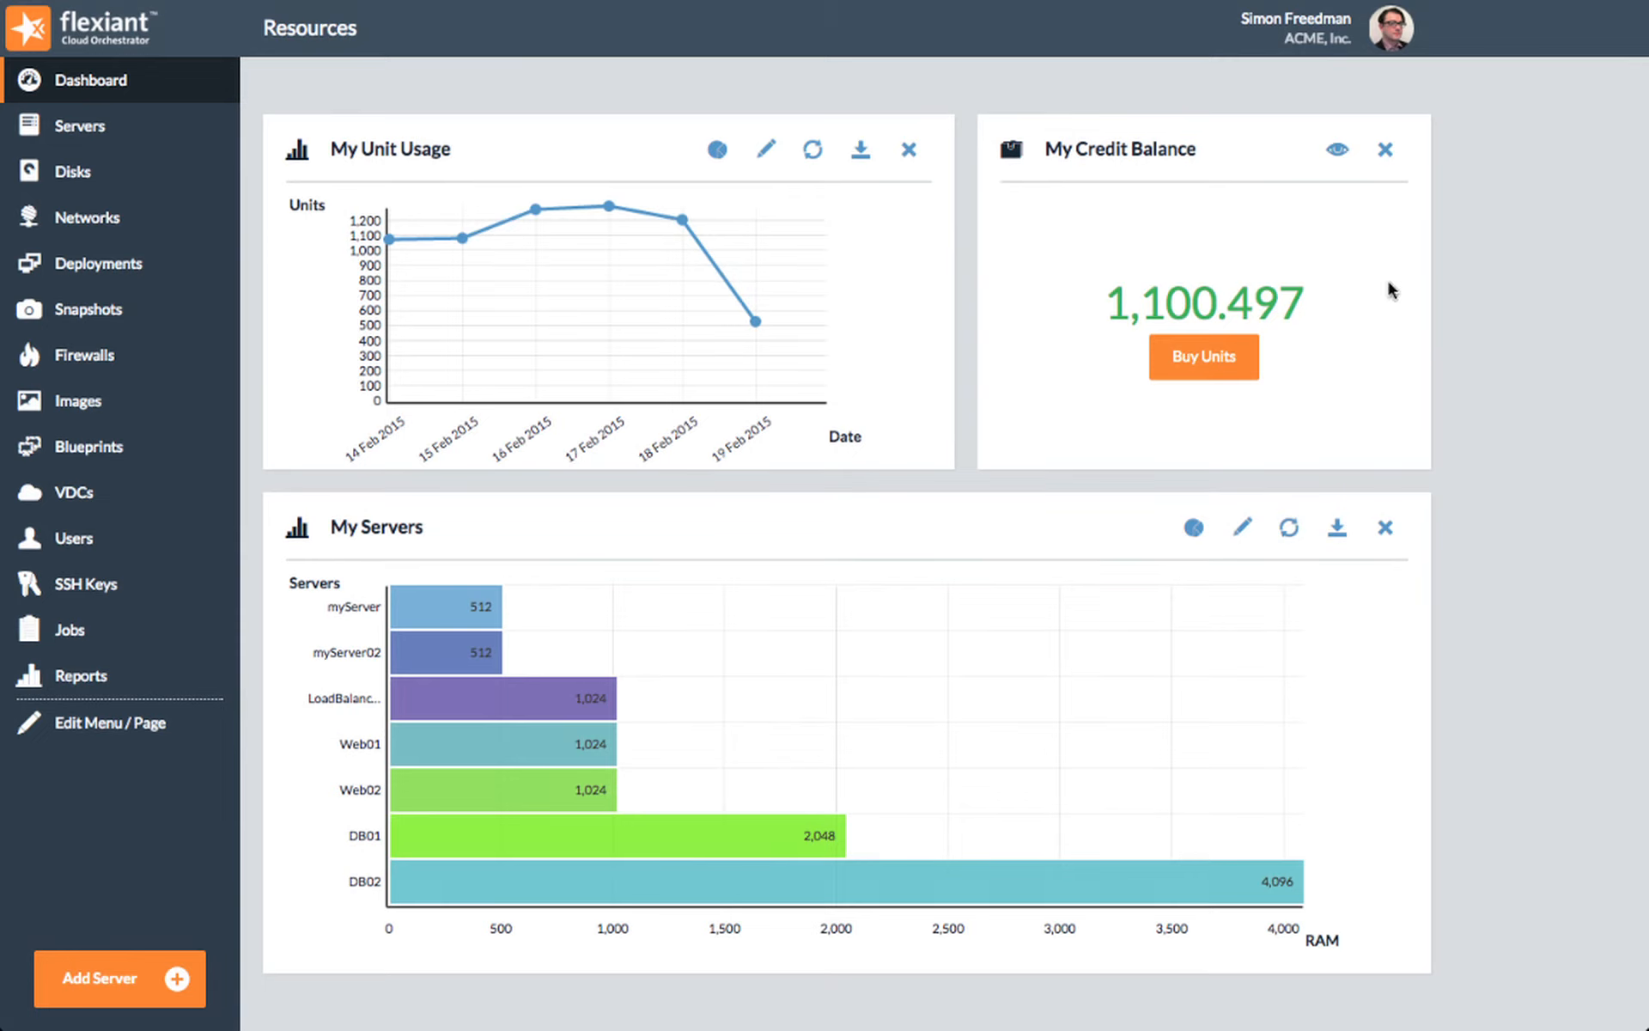
Step: Open the account's daily unit transaction summary and examine the 19 Feb 2015 charges through the second page for myServer's entries
{"action": "left_click", "coordinate": [1391, 32]}
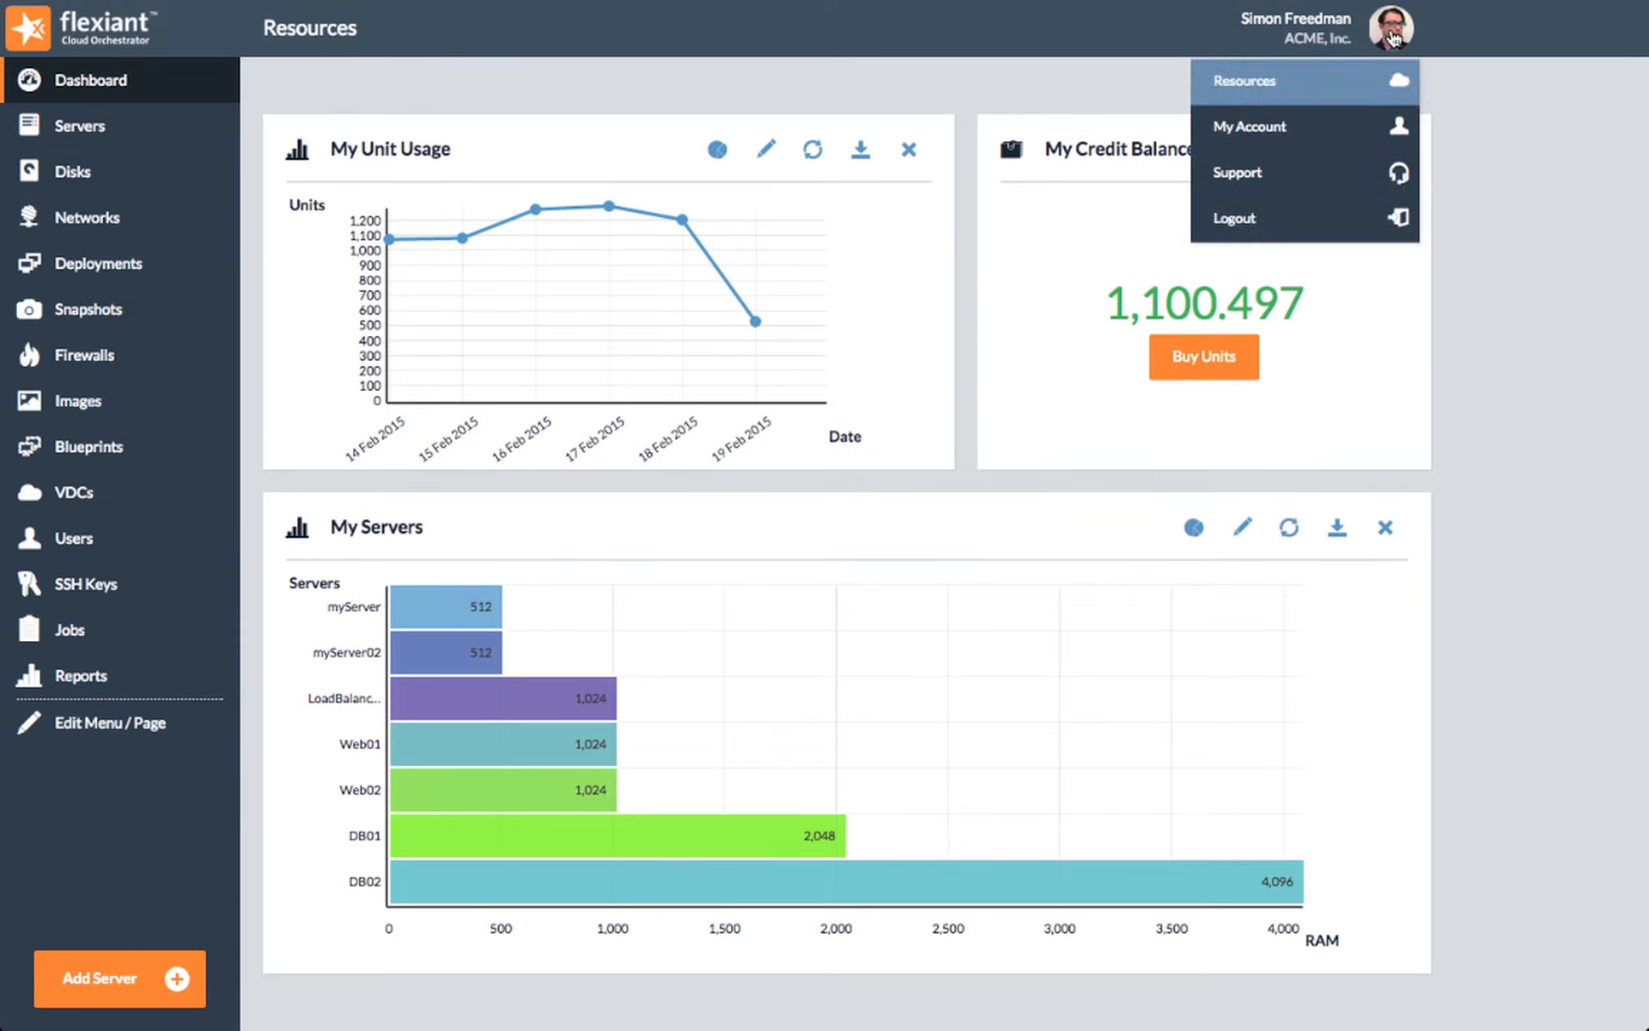
{"action": "left_click", "coordinate": [1285, 126]}
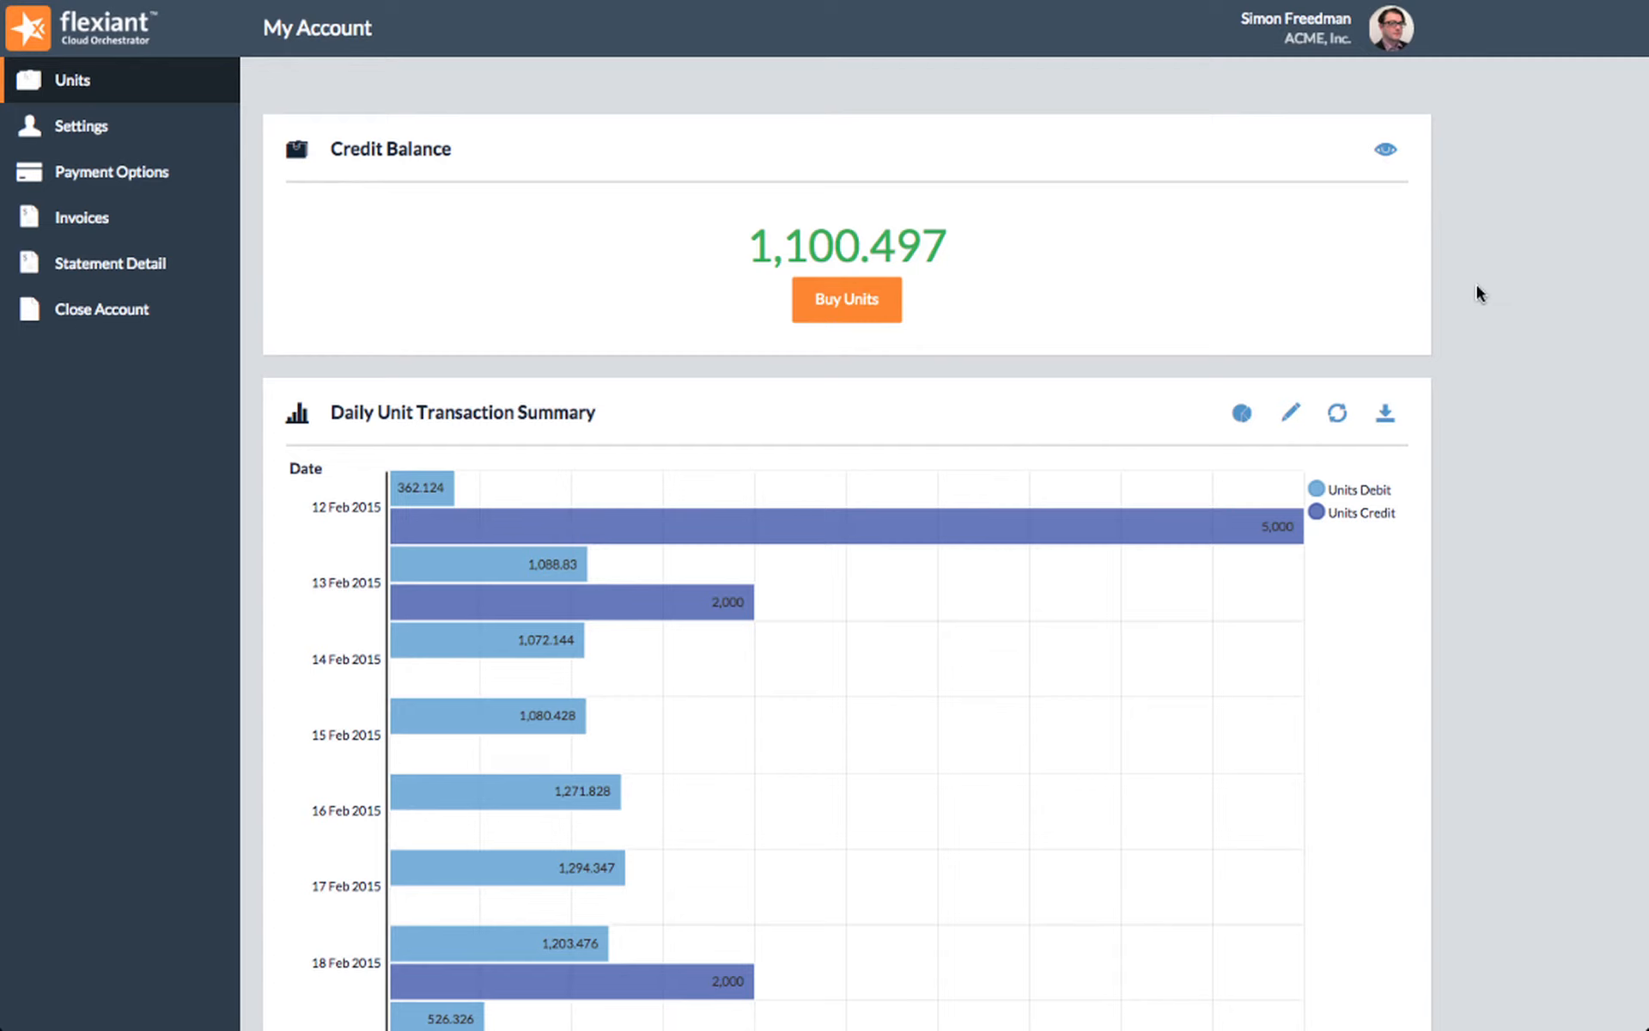
{"action": "scroll", "coordinate": [1490, 270], "scroll_direction": "down", "scroll_amount": 3}
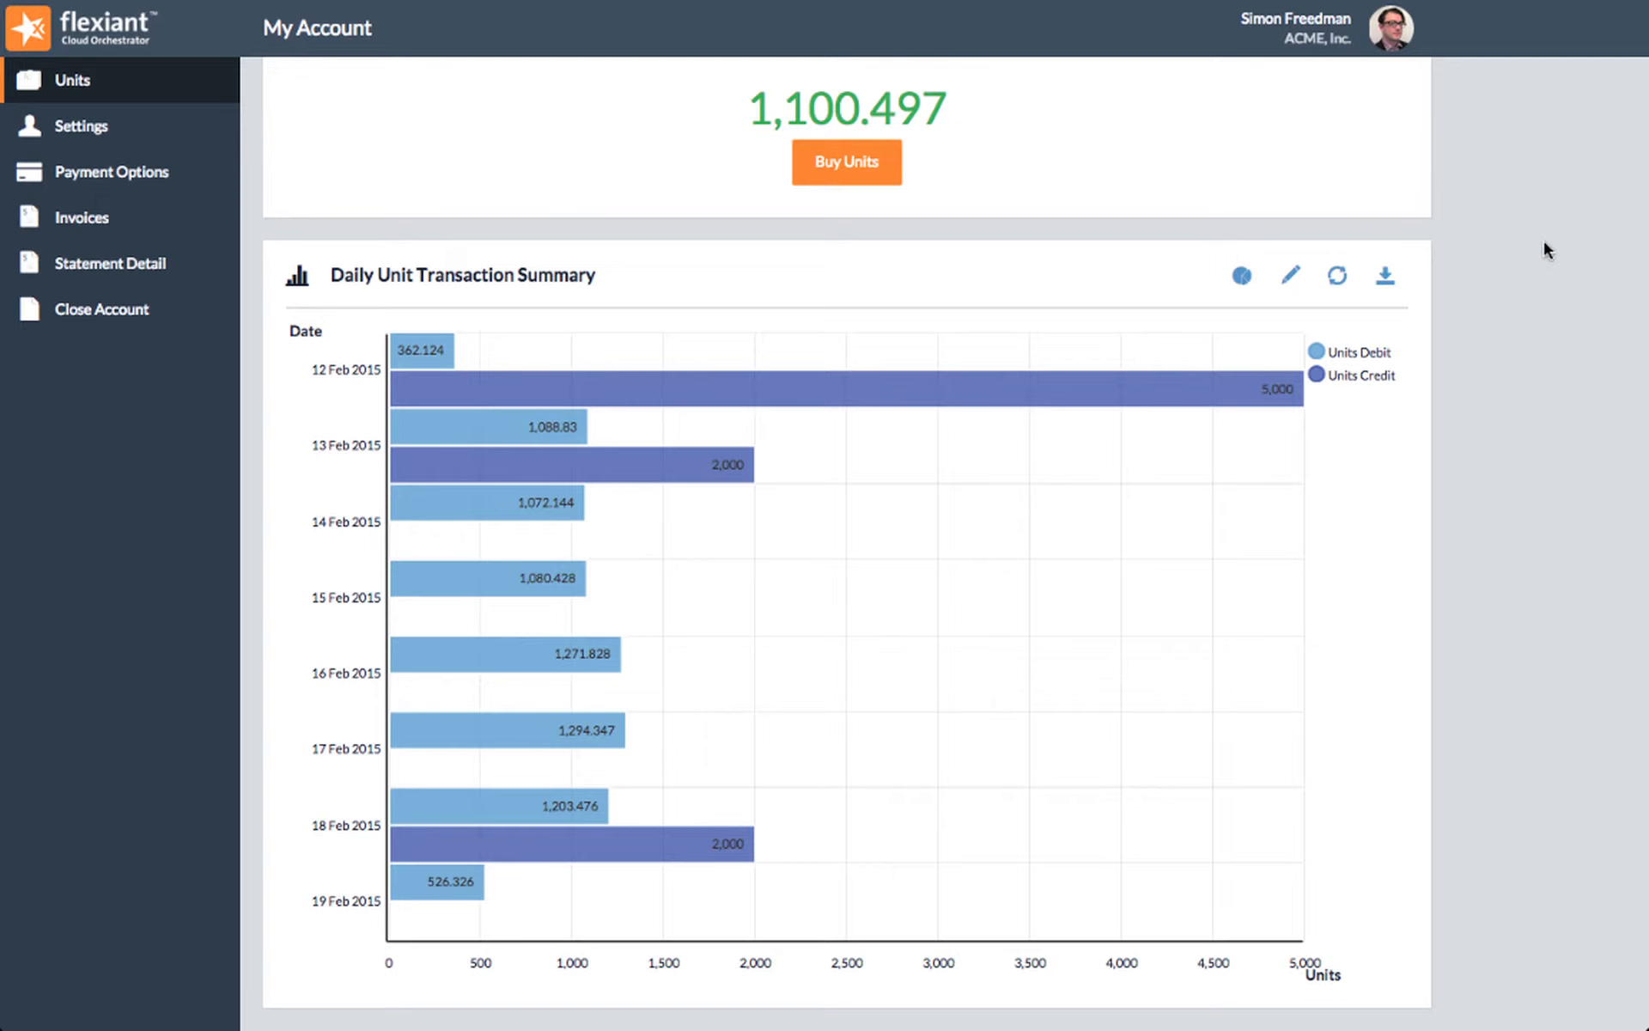
{"action": "left_click", "coordinate": [408, 896]}
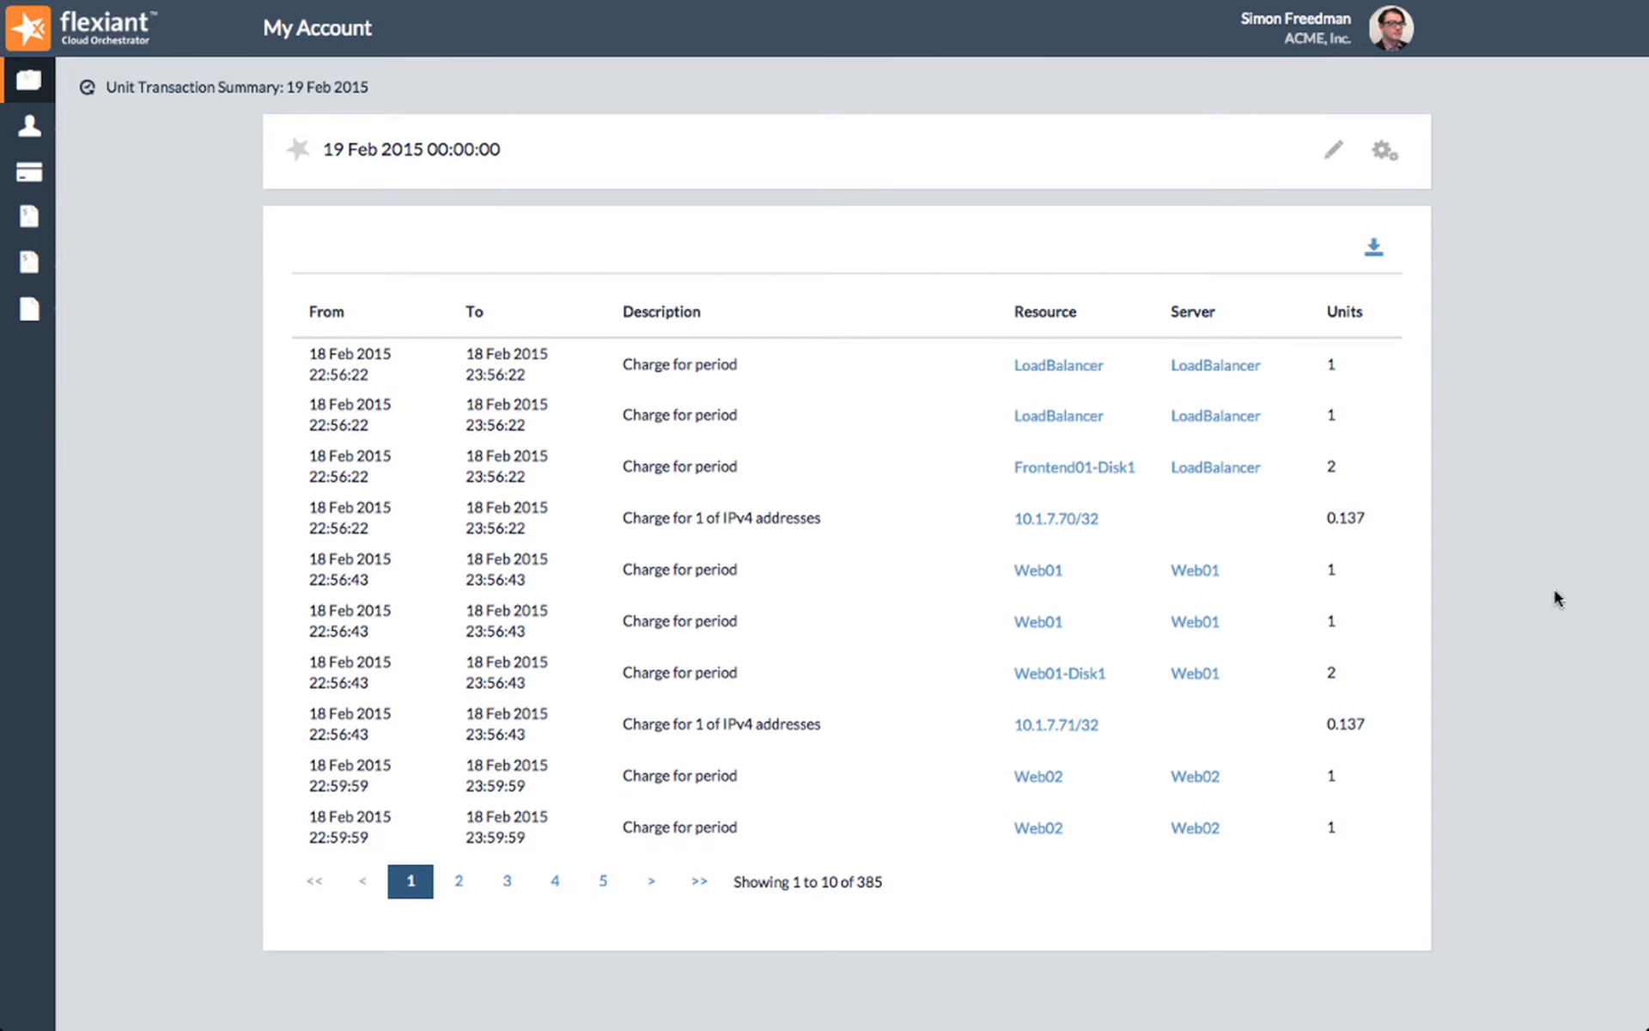
{"action": "left_click", "coordinate": [650, 883]}
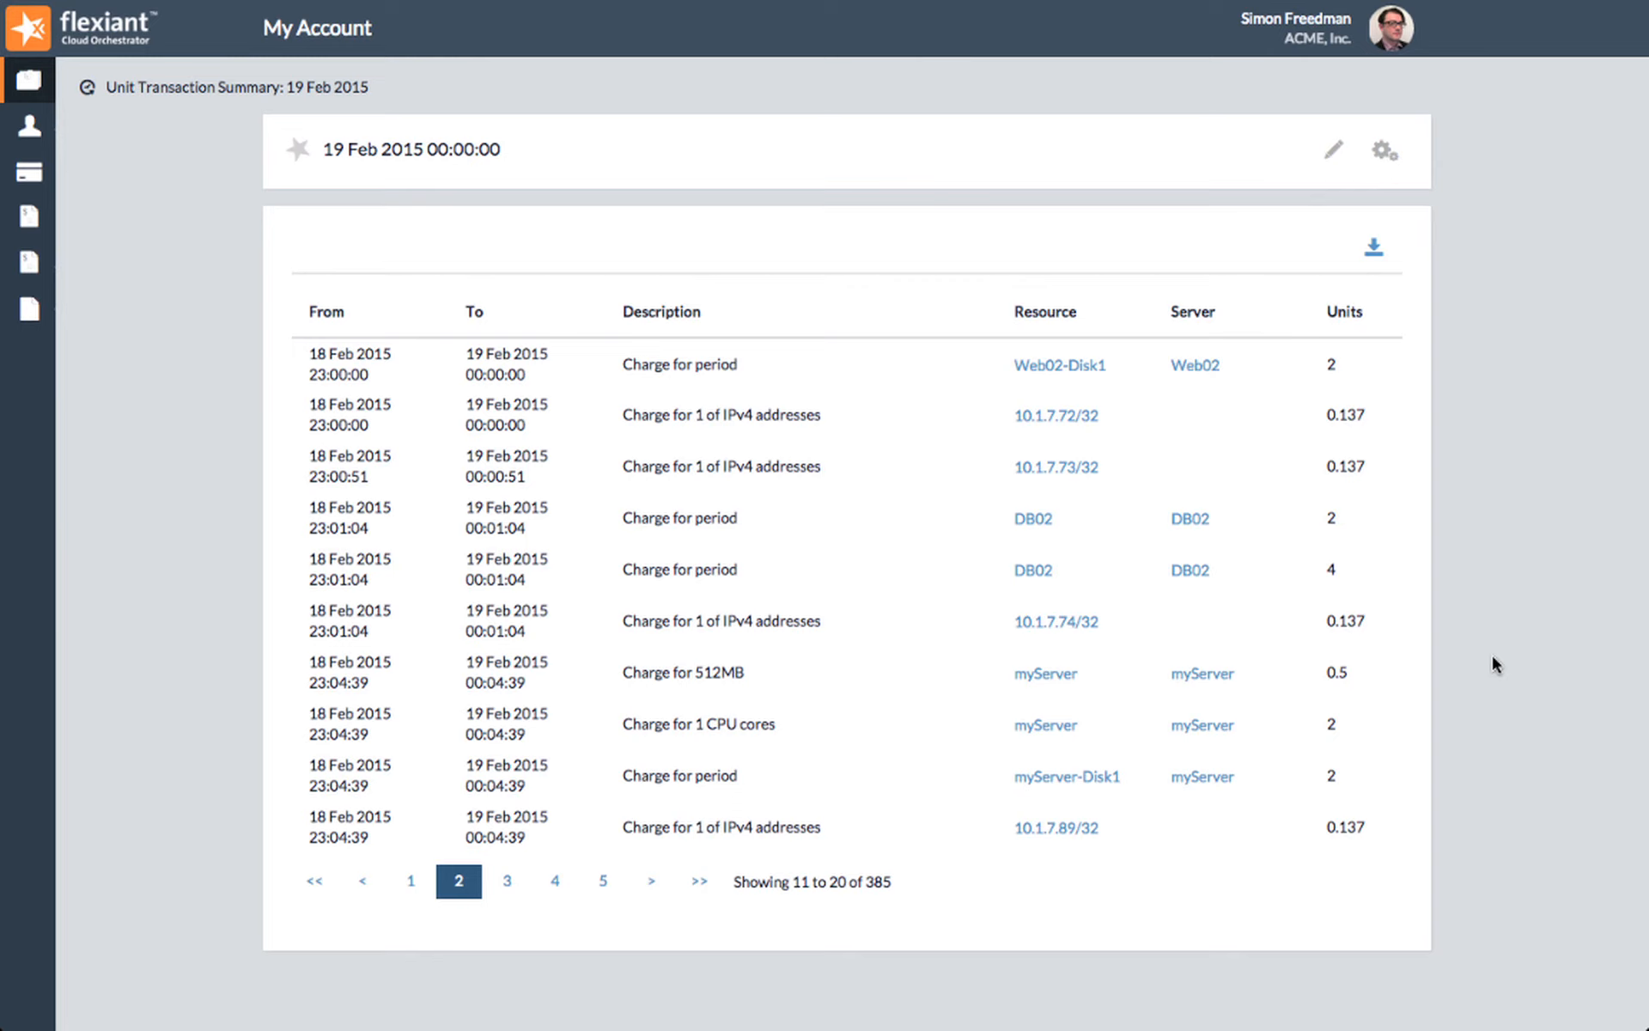
Step: Return to the account's units overview and look through the auto top-up and one-off unit packages available for purchase
{"action": "left_click", "coordinate": [31, 86]}
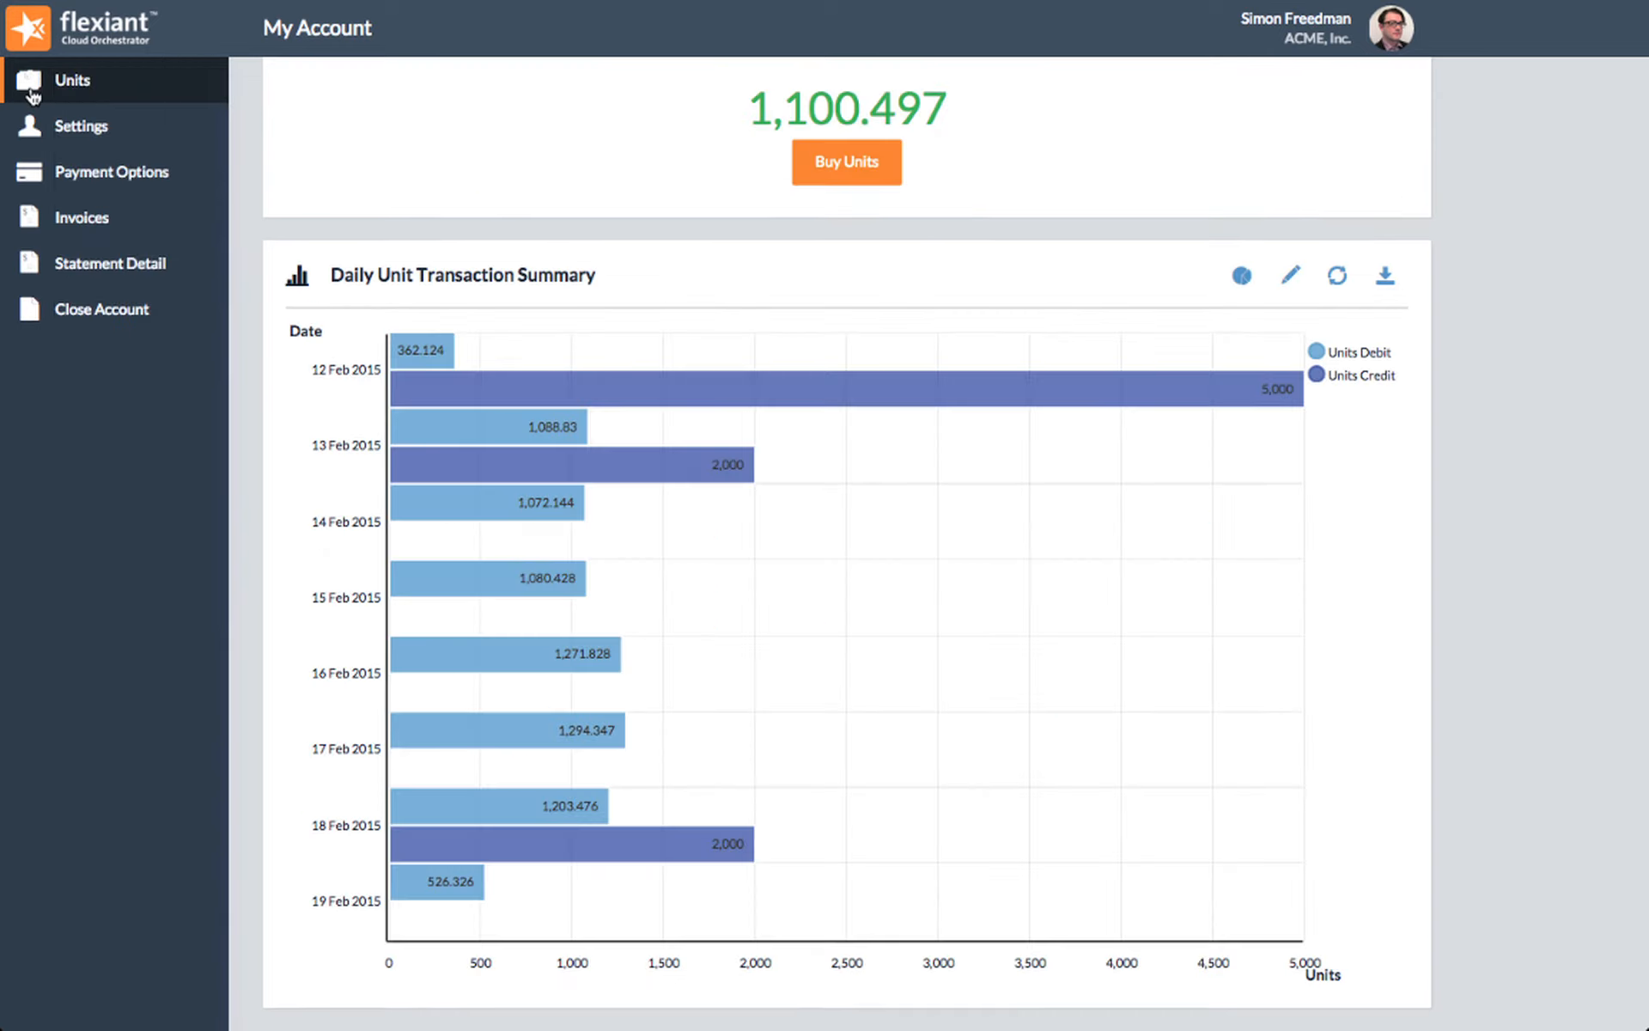
{"action": "left_click", "coordinate": [850, 171]}
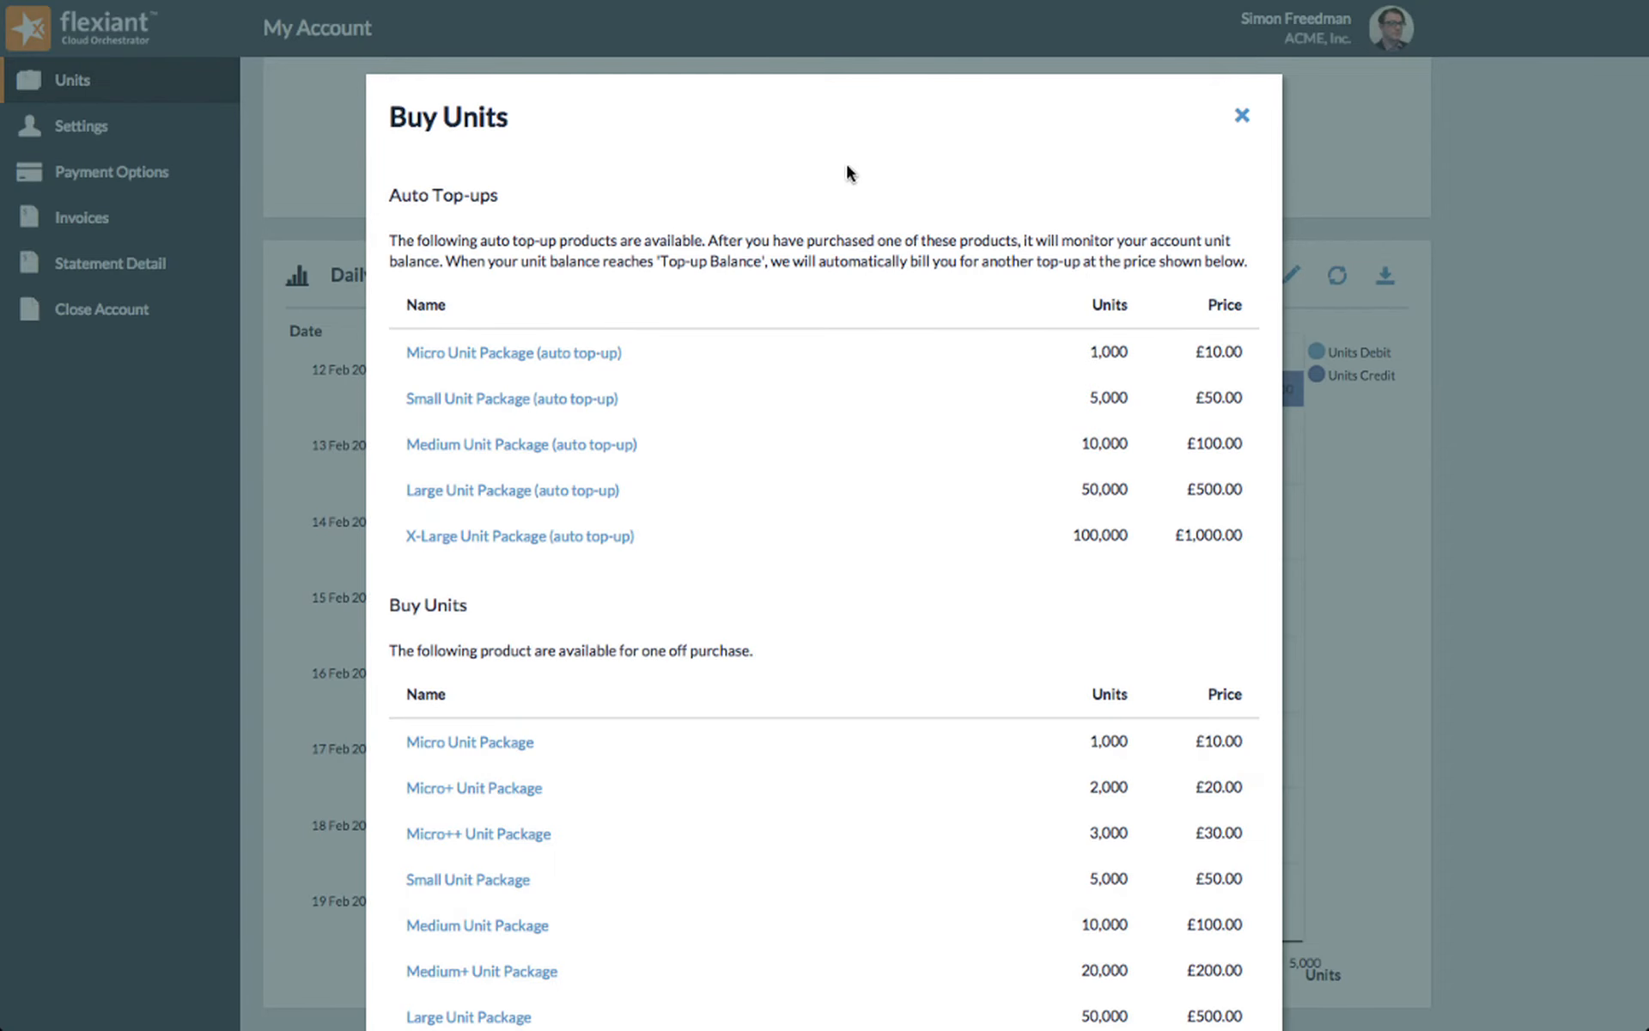
{"action": "scroll", "coordinate": [878, 421], "scroll_direction": "down", "scroll_amount": 3}
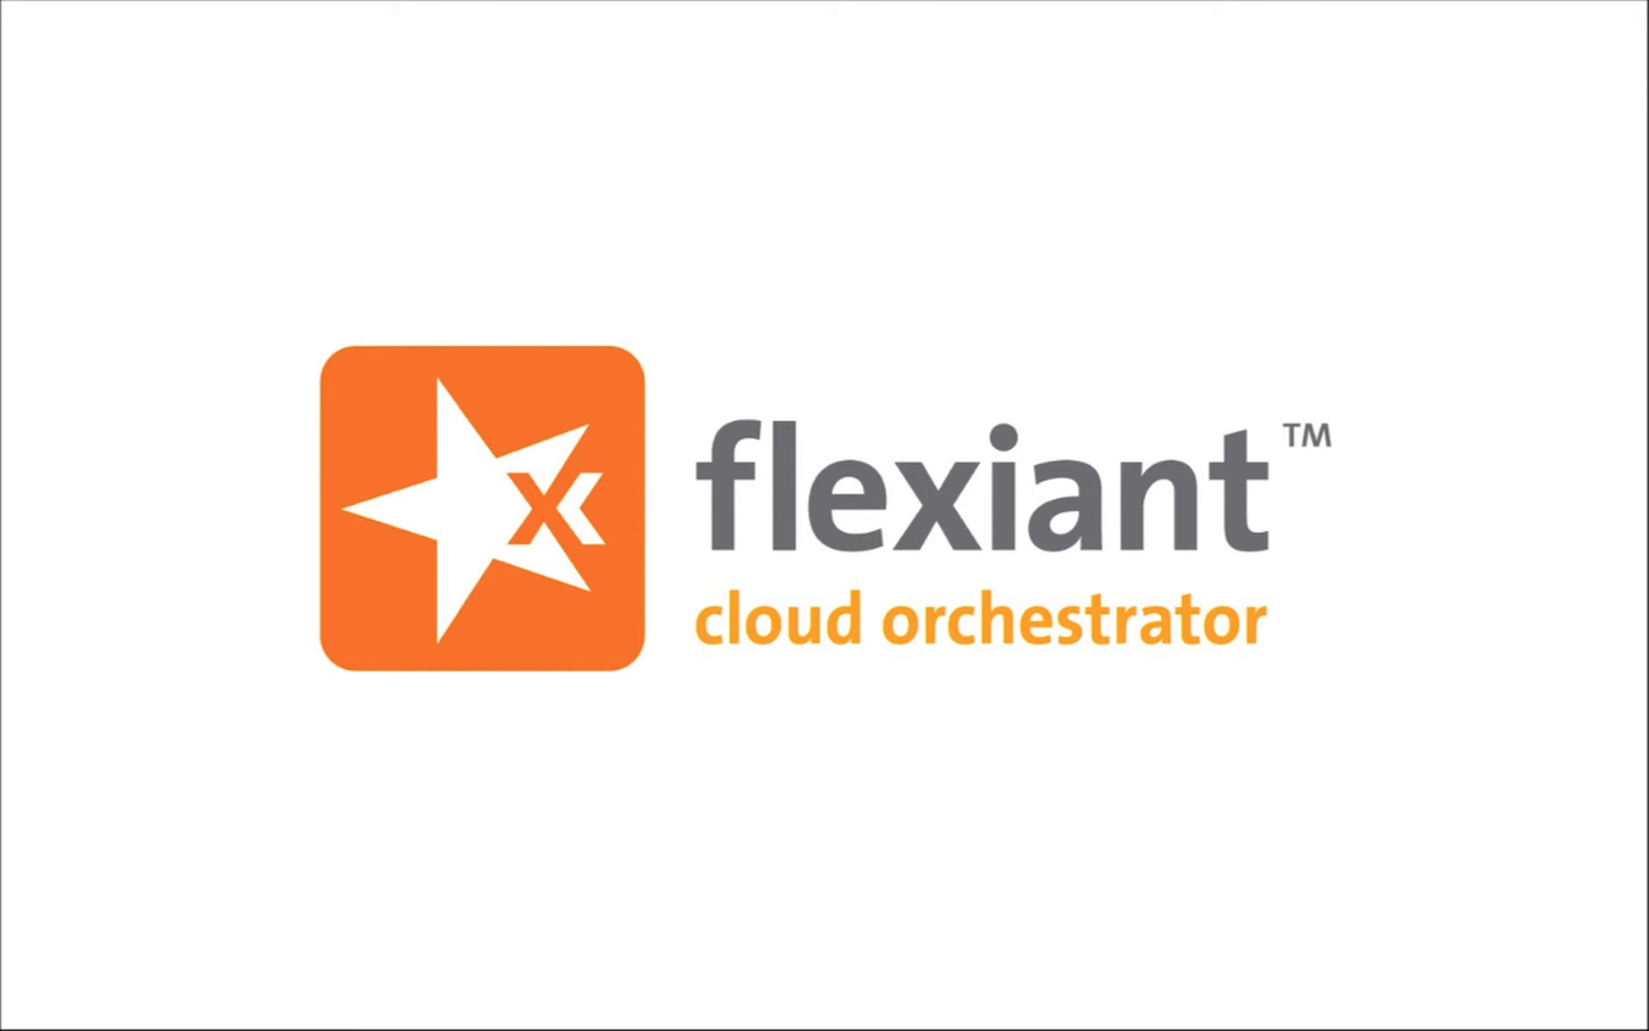